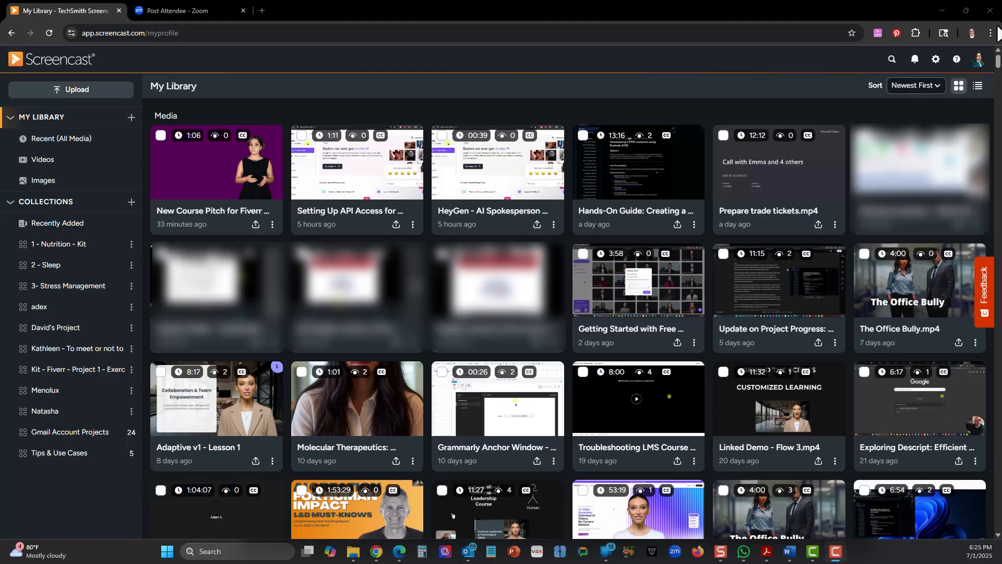
# - Browse the media library down to its oldest items and open the newest video, New Course Pitch for Fiverr
pyautogui.scroll(-10, 996, 313)
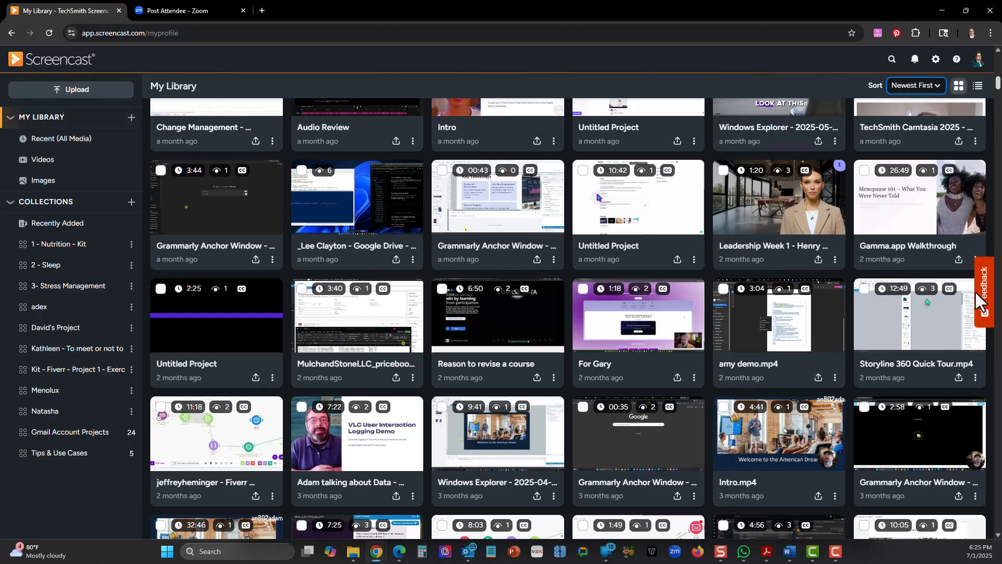
pyautogui.moveTo(1001, 520); pyautogui.dragTo(998, 531)
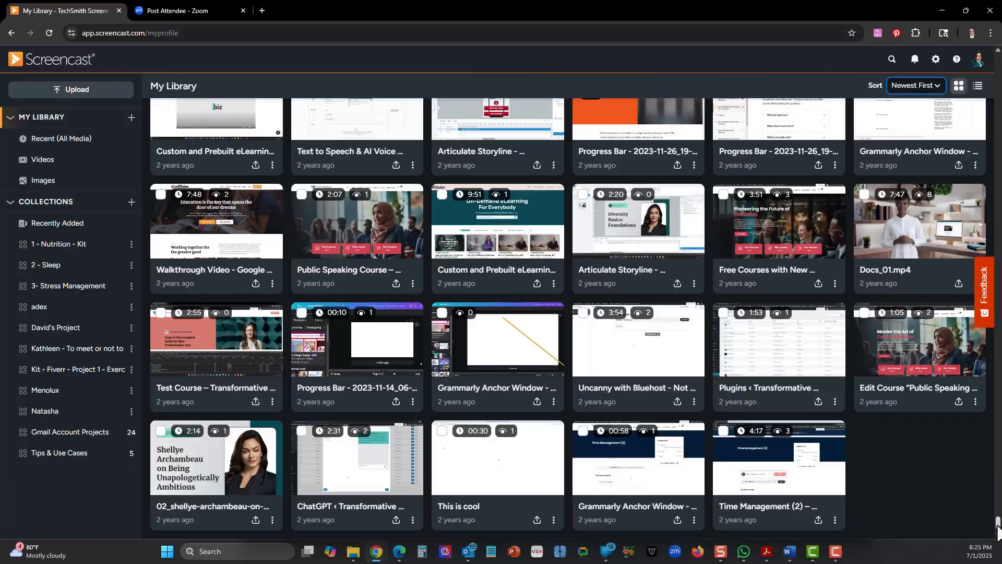
pyautogui.moveTo(998, 531); pyautogui.dragTo(976, 67)
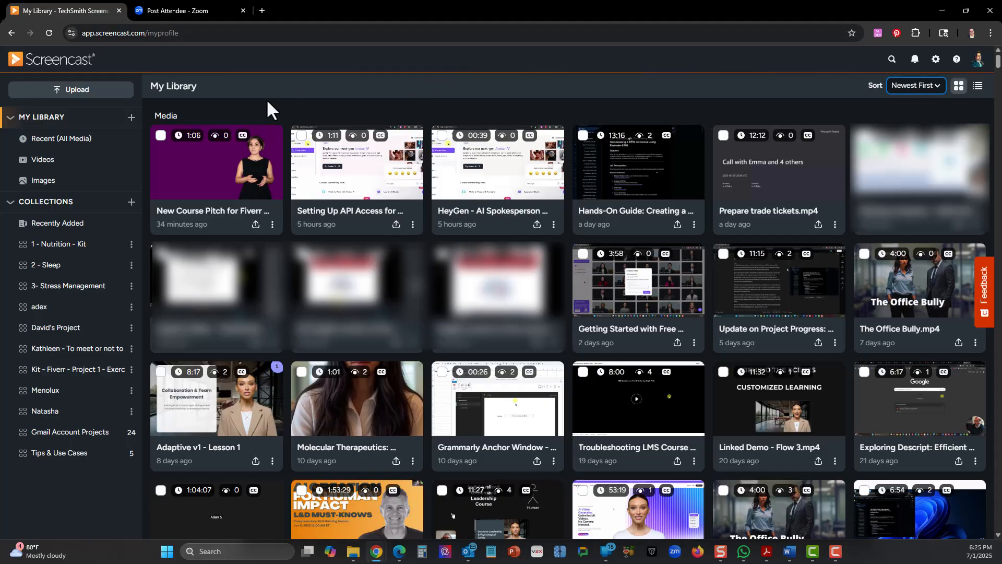
pyautogui.click(569, 292)
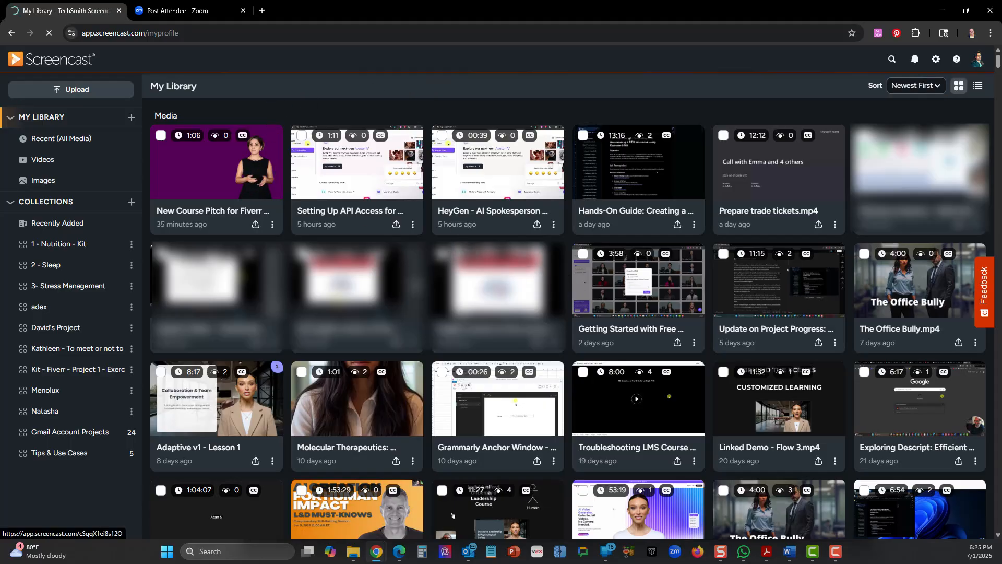
pyautogui.click(249, 168)
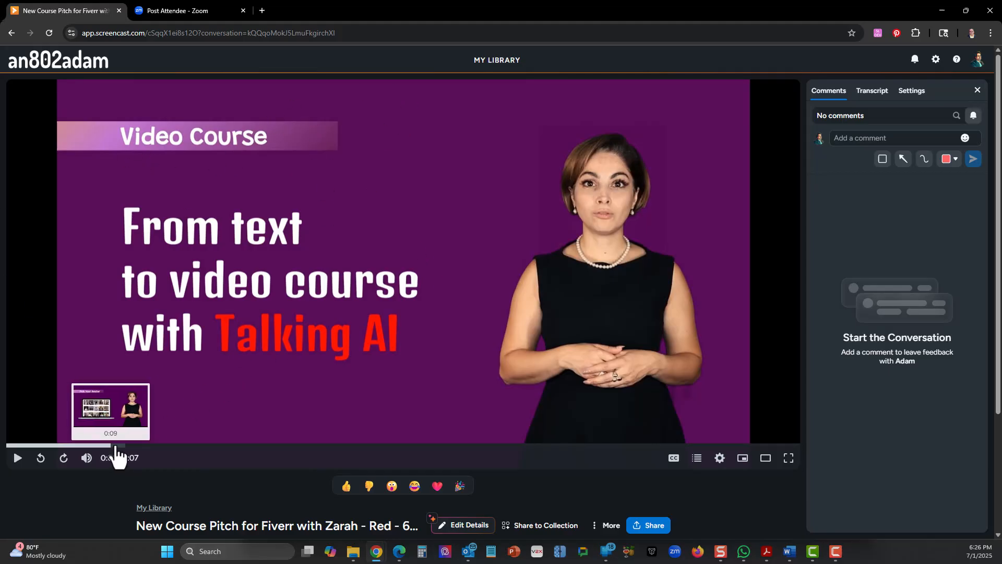
# - Skim the video at several points up to 0:35, play a few seconds from there and pause it
pyautogui.click(141, 446)
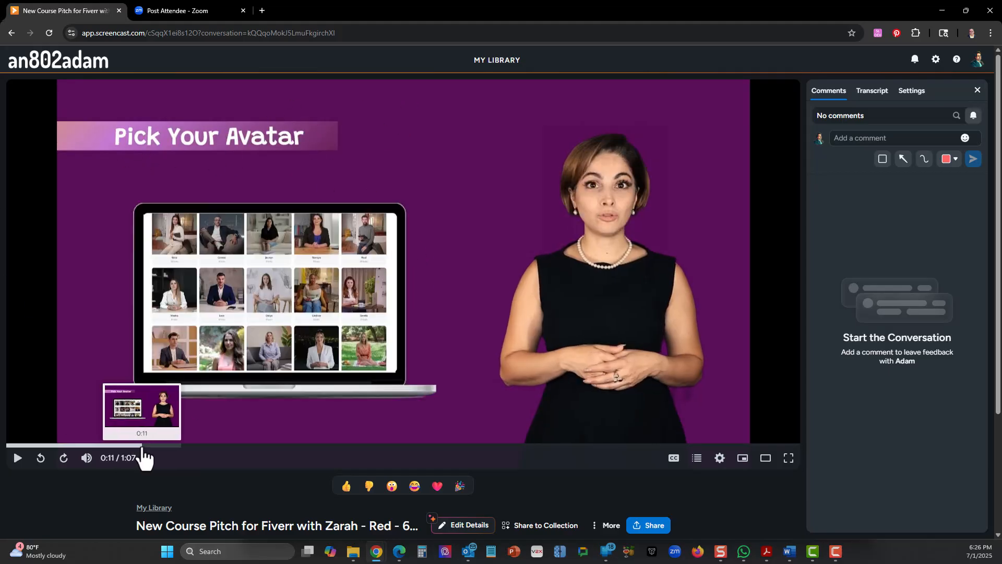
pyautogui.click(330, 445)
pyautogui.click(411, 445)
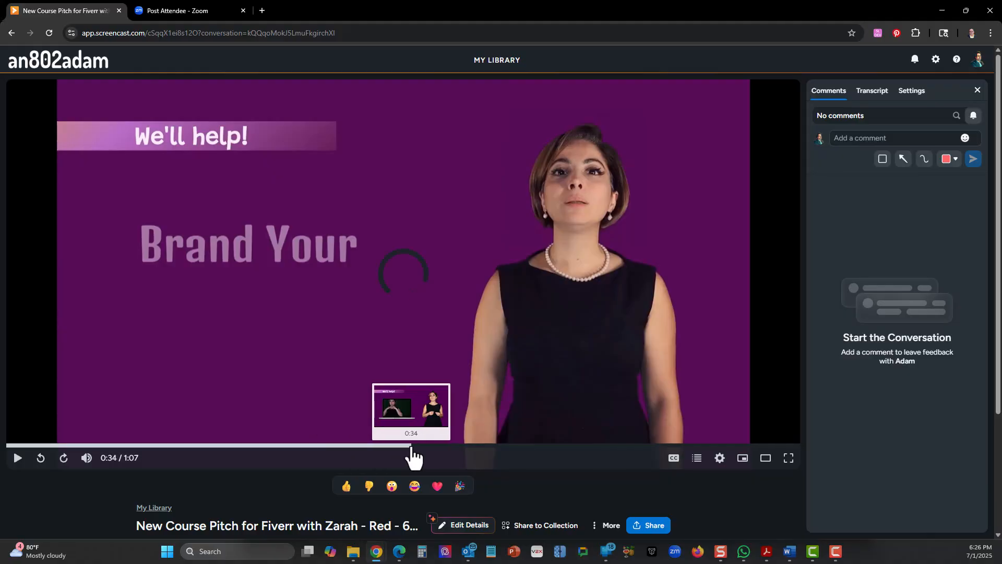
pyautogui.click(426, 445)
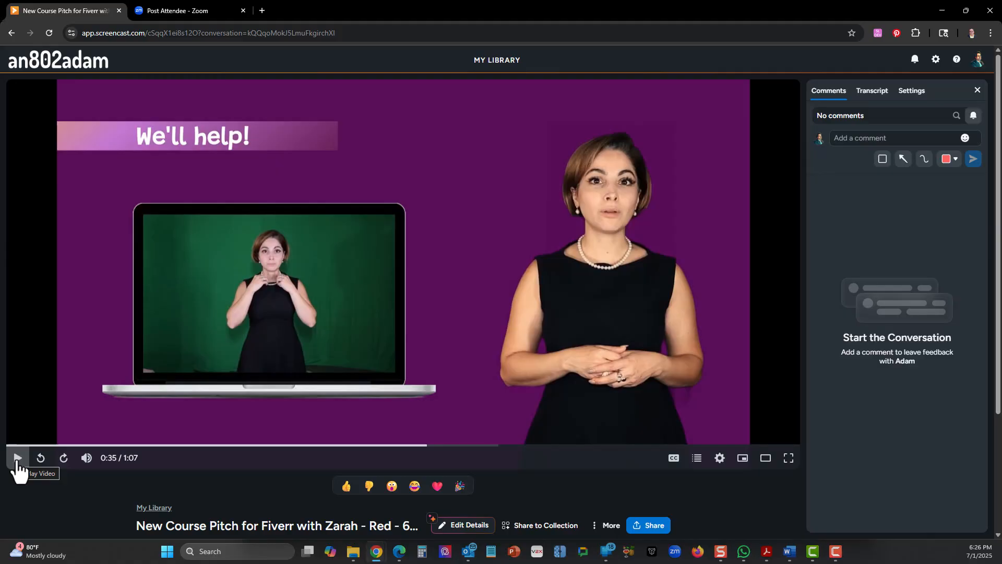
pyautogui.click(18, 460)
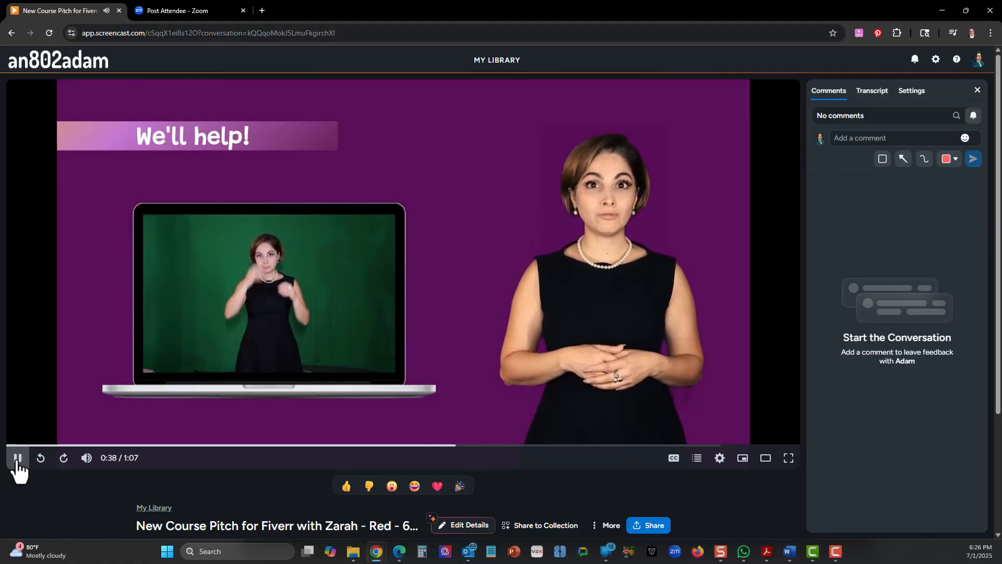
pyautogui.click(18, 460)
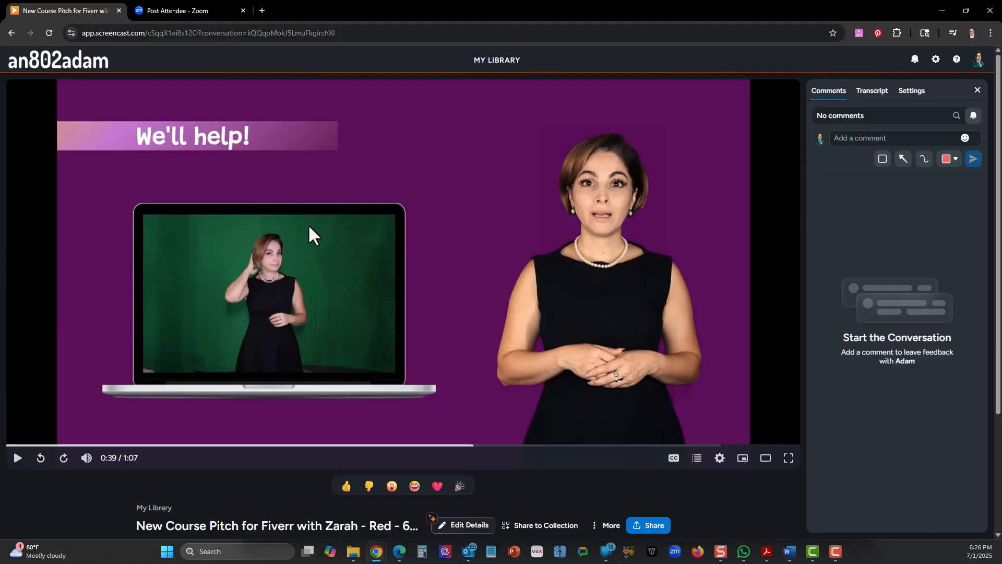
# - Read through the video's transcript and jump to the 00:31 line about the green screen recording
pyautogui.click(872, 91)
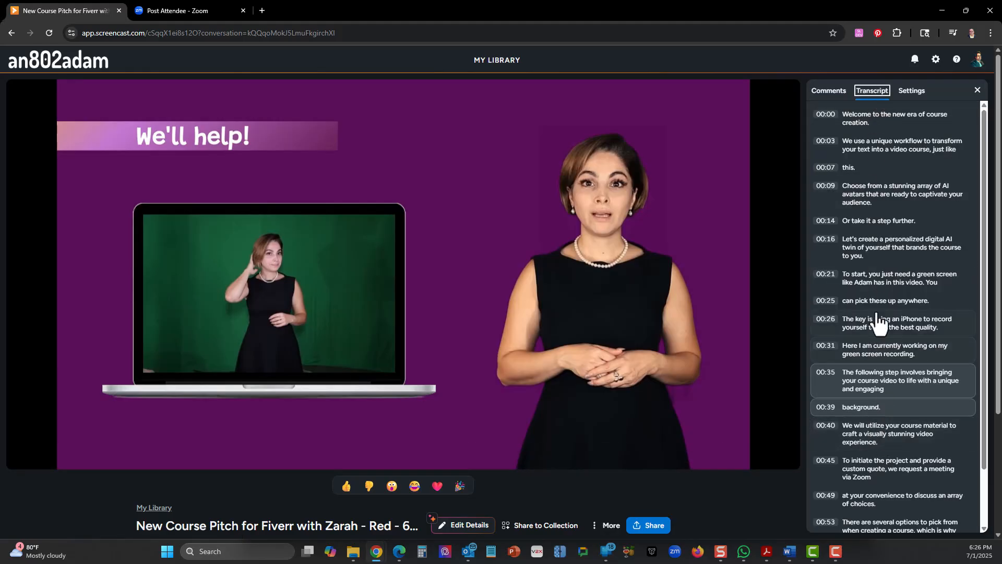
pyautogui.scroll(-1, 891, 468)
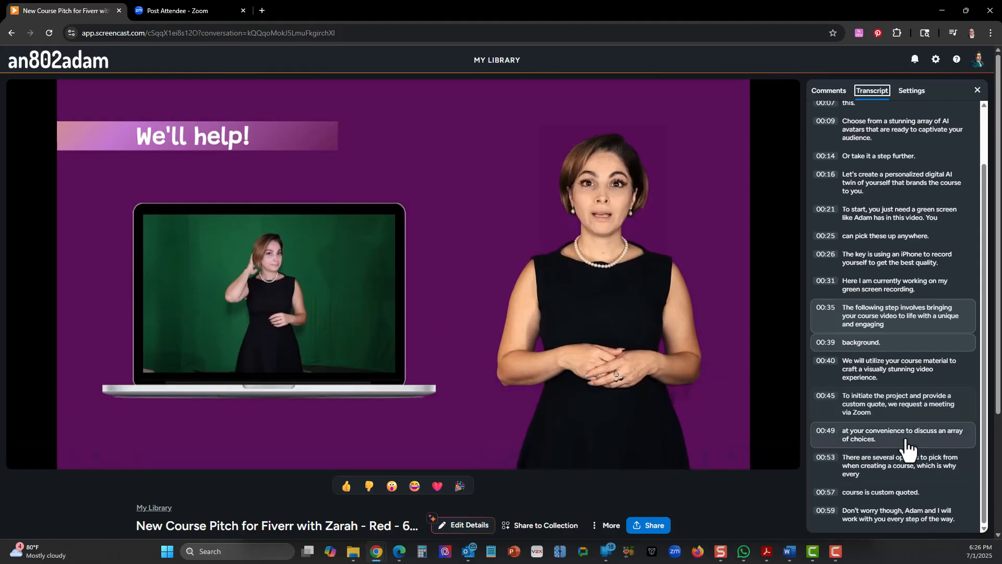
pyautogui.click(900, 448)
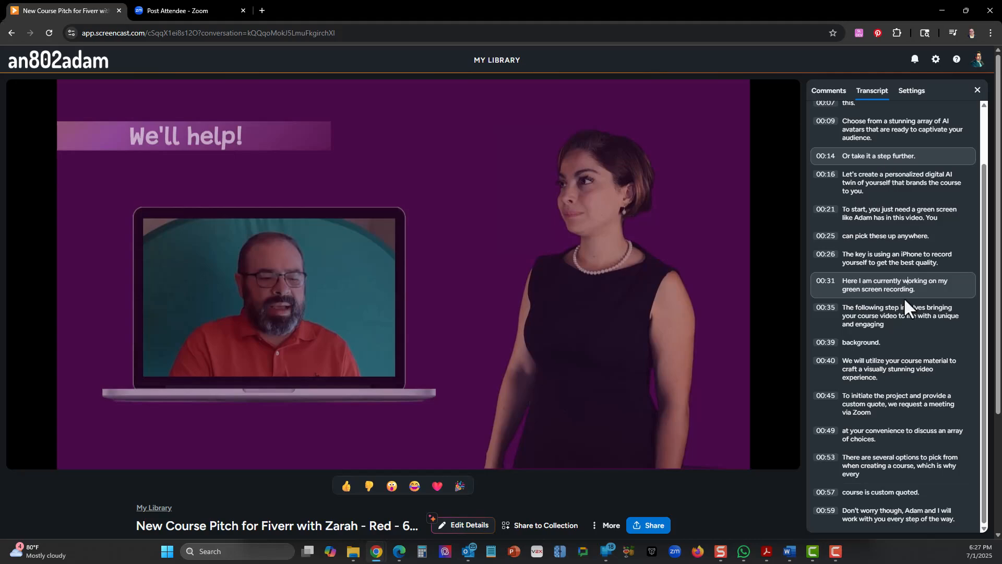
pyautogui.scroll(2, 875, 298)
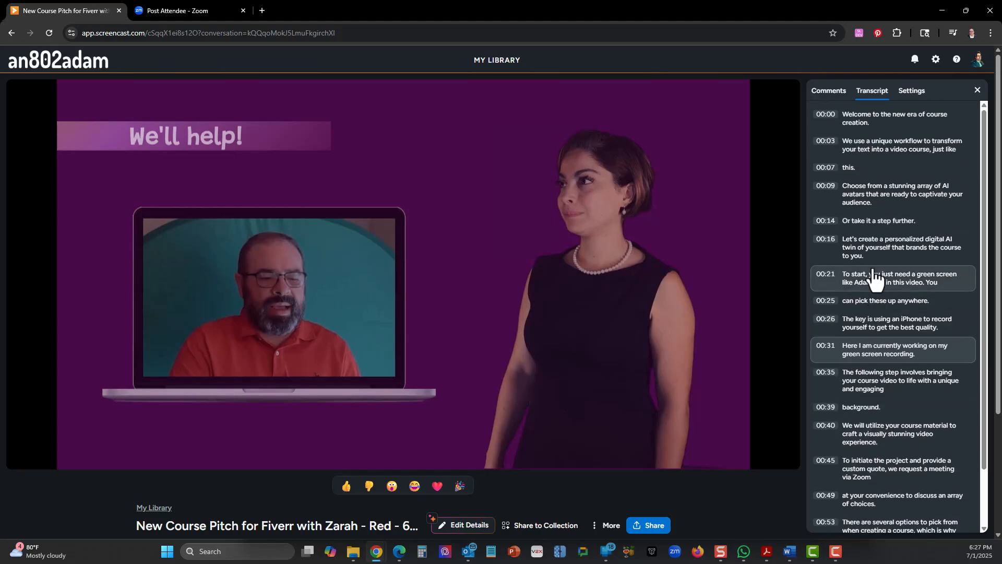
# - Open the video's caption track for editing and move the playhead to the first caption
pyautogui.click(913, 93)
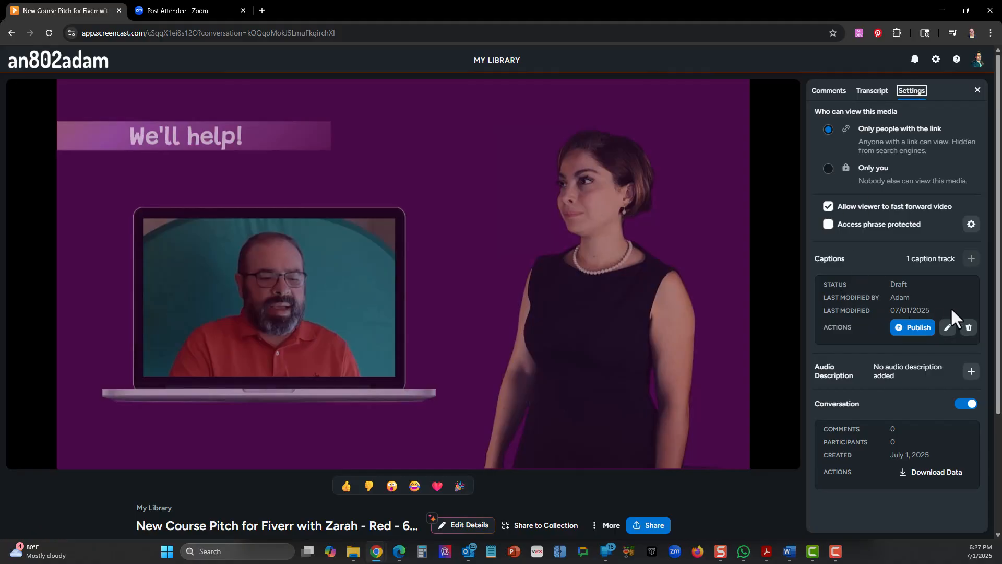
pyautogui.click(948, 328)
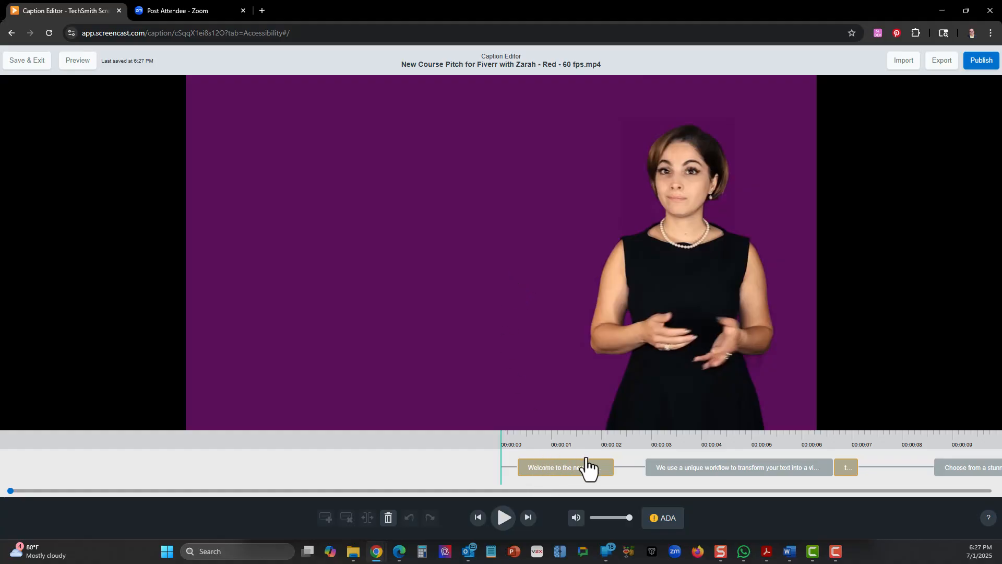
pyautogui.click(555, 448)
pyautogui.moveTo(517, 441); pyautogui.dragTo(514, 442)
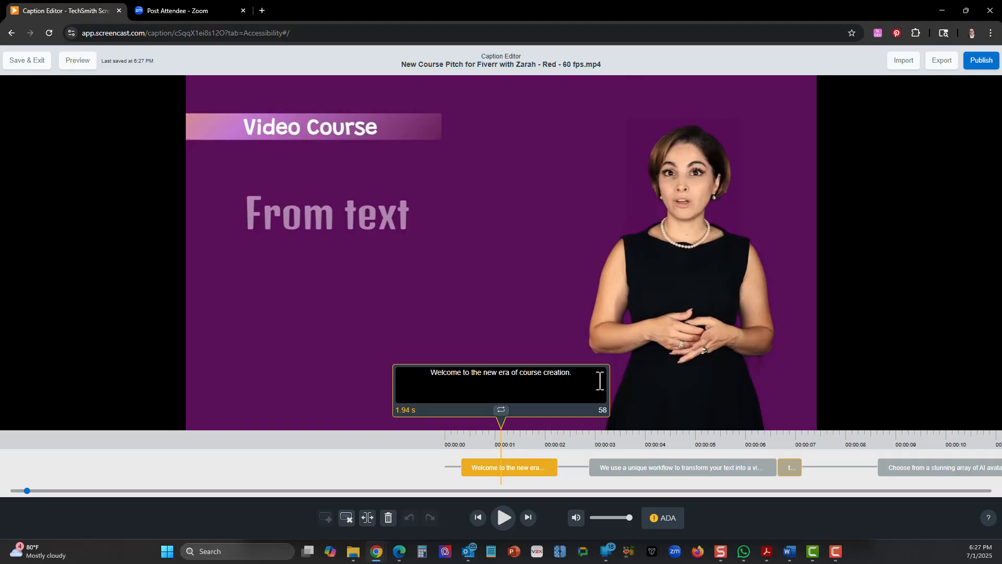
# - Change the end of the first caption so it reads "Welcome to the new era of course creations!!!"
pyautogui.click(585, 393)
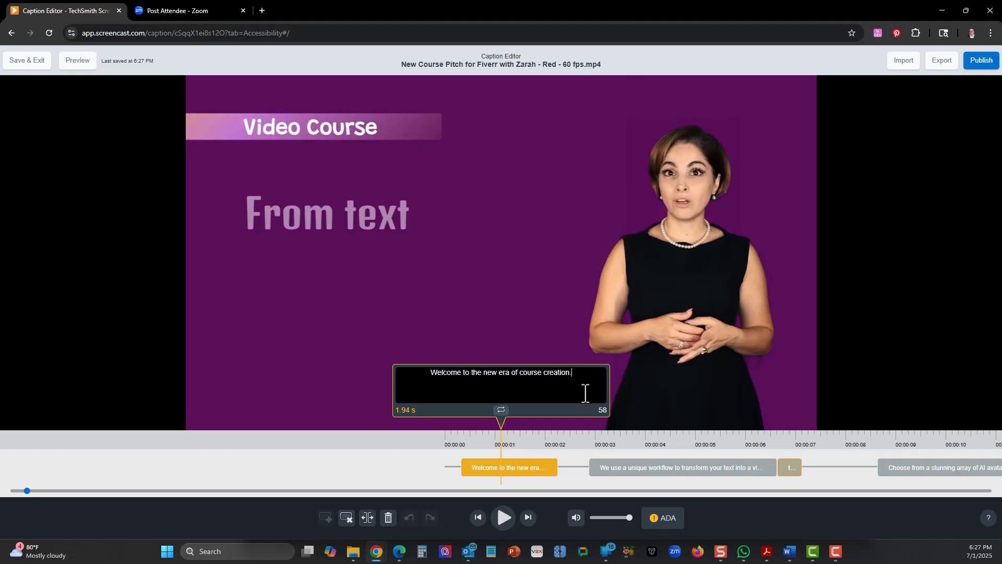
pyautogui.doubleClick(555, 374)
pyautogui.write('creations')
pyautogui.press('BackSpace')
pyautogui.write('!!!')
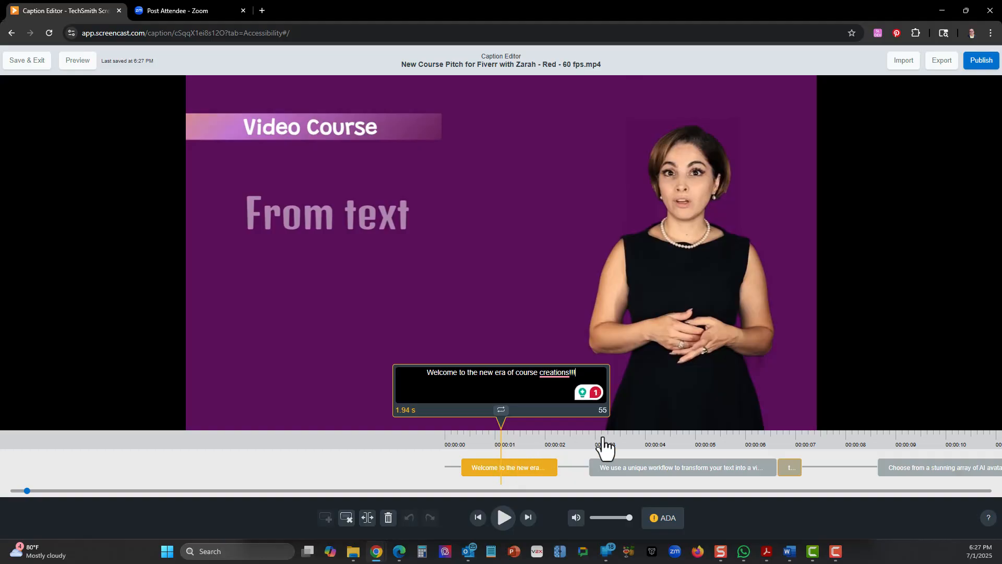
# - Extend the "Let's create a personalized digital AI twin" and "Or take it a step further." captions to meet their following captions
pyautogui.moveTo(633, 445); pyautogui.dragTo(353, 443)
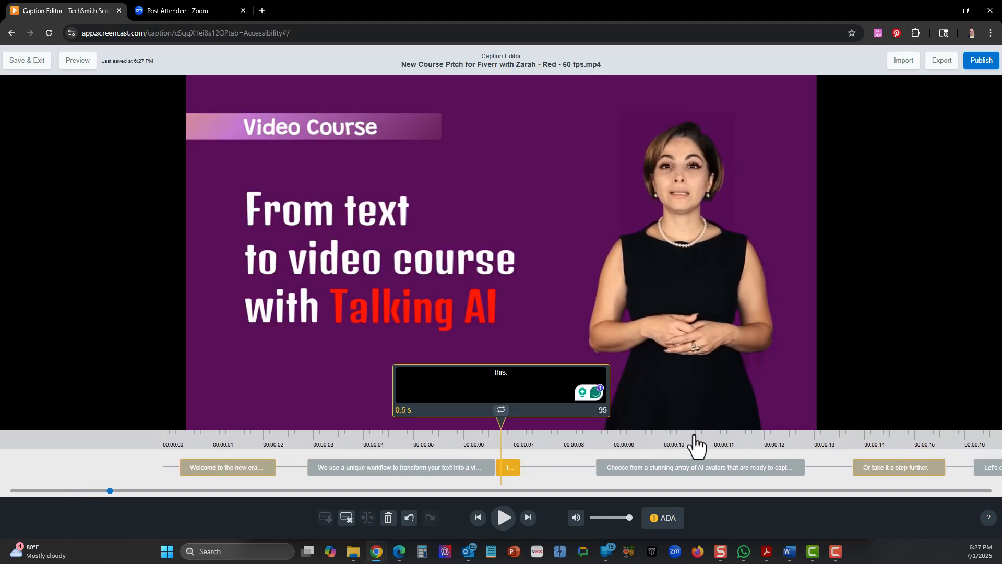
pyautogui.moveTo(696, 445); pyautogui.dragTo(510, 449)
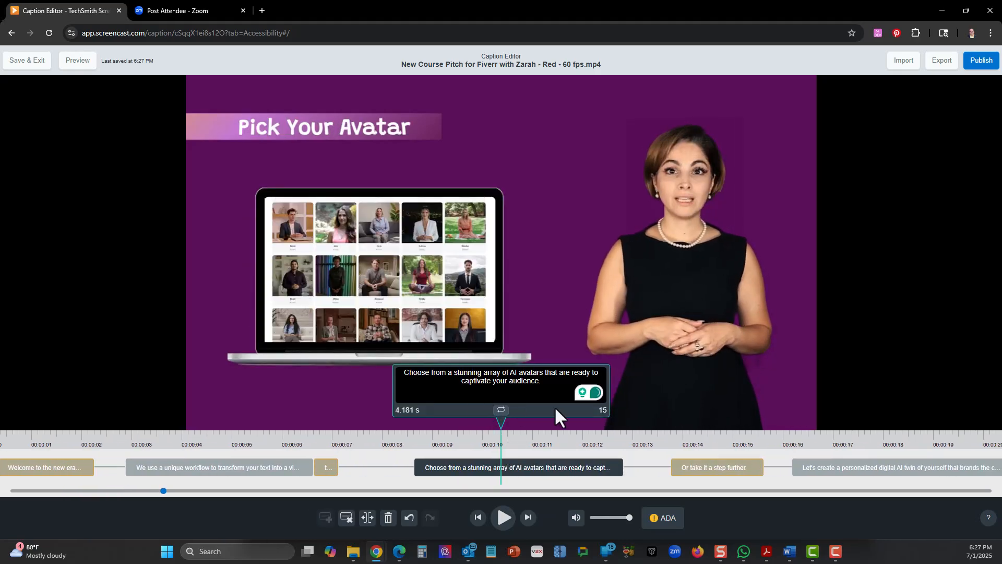
pyautogui.moveTo(850, 444); pyautogui.dragTo(369, 461)
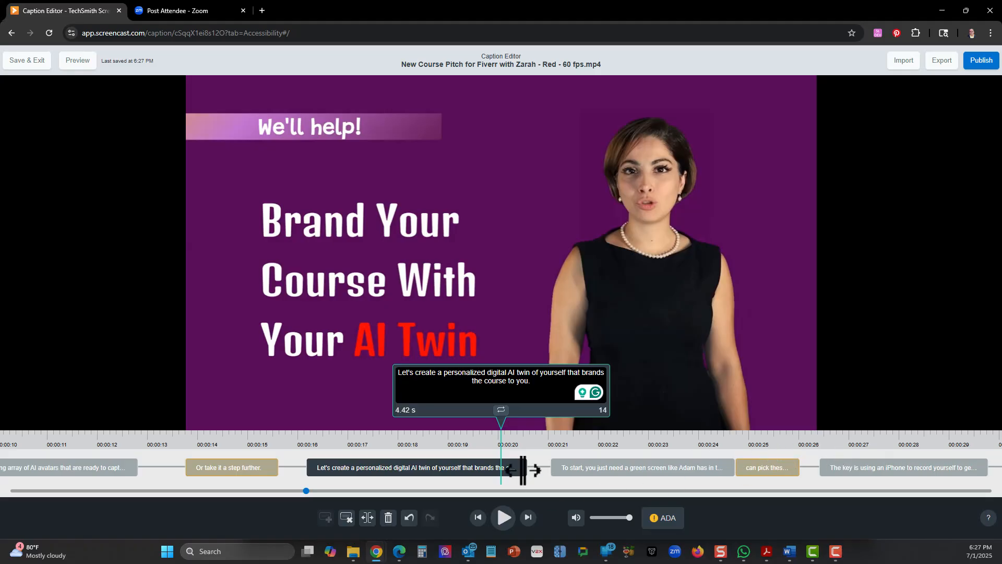
pyautogui.moveTo(522, 470); pyautogui.dragTo(549, 470)
pyautogui.moveTo(278, 469); pyautogui.dragTo(306, 468)
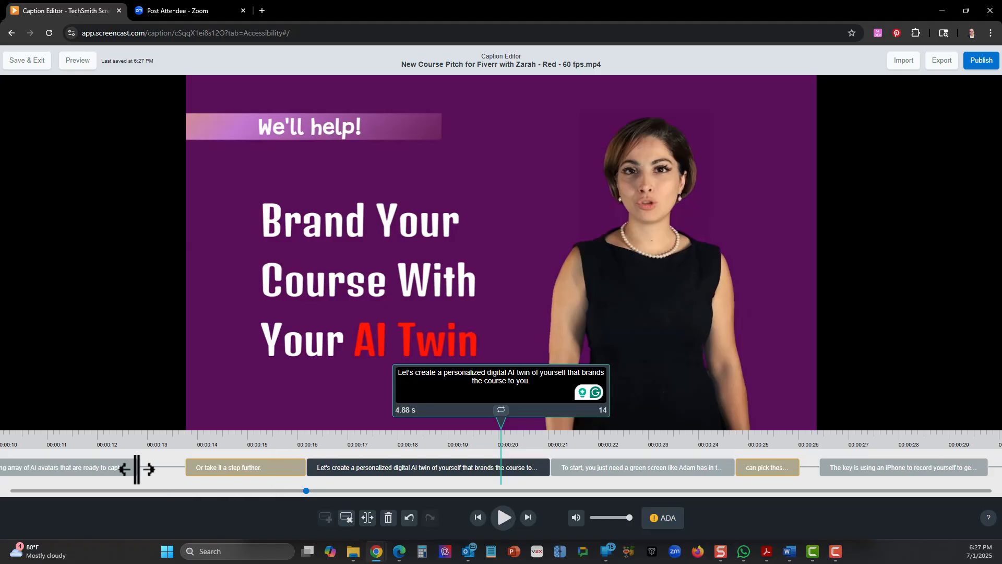
# - Merge "Or take it a step further." into the AI avatars caption and extend the "this." caption to meet it
pyautogui.moveTo(135, 469); pyautogui.dragTo(237, 472)
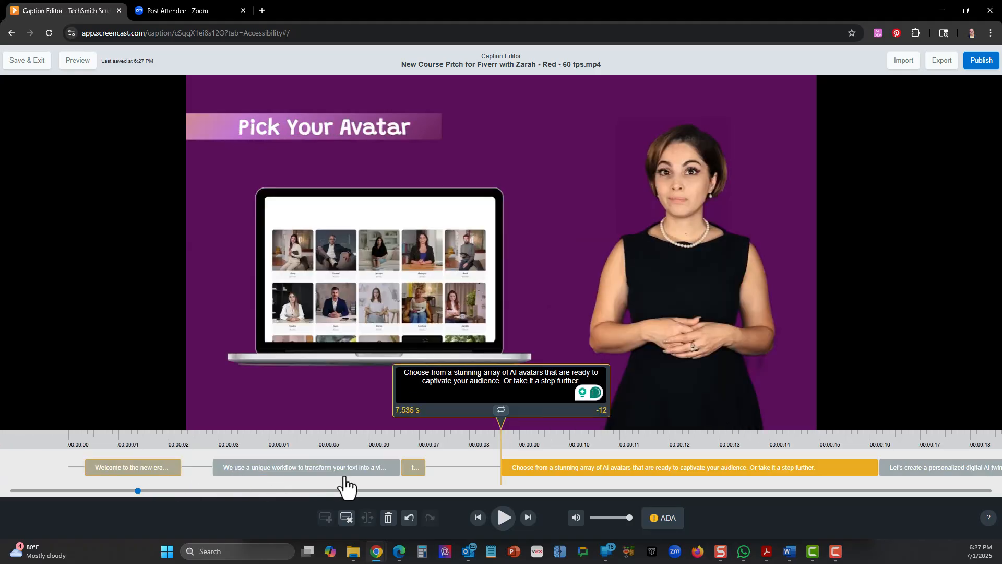
pyautogui.moveTo(423, 470); pyautogui.dragTo(500, 472)
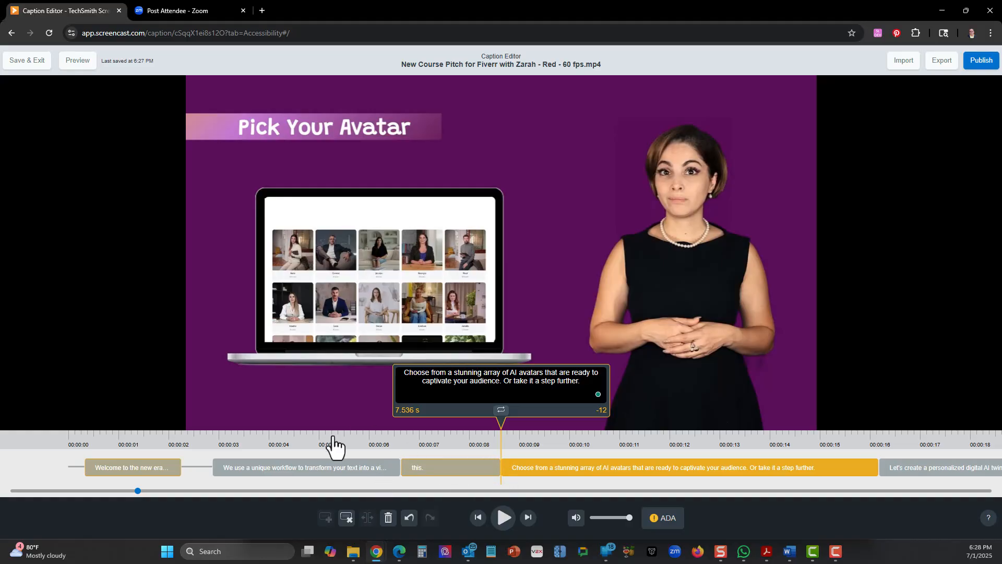
pyautogui.click(423, 449)
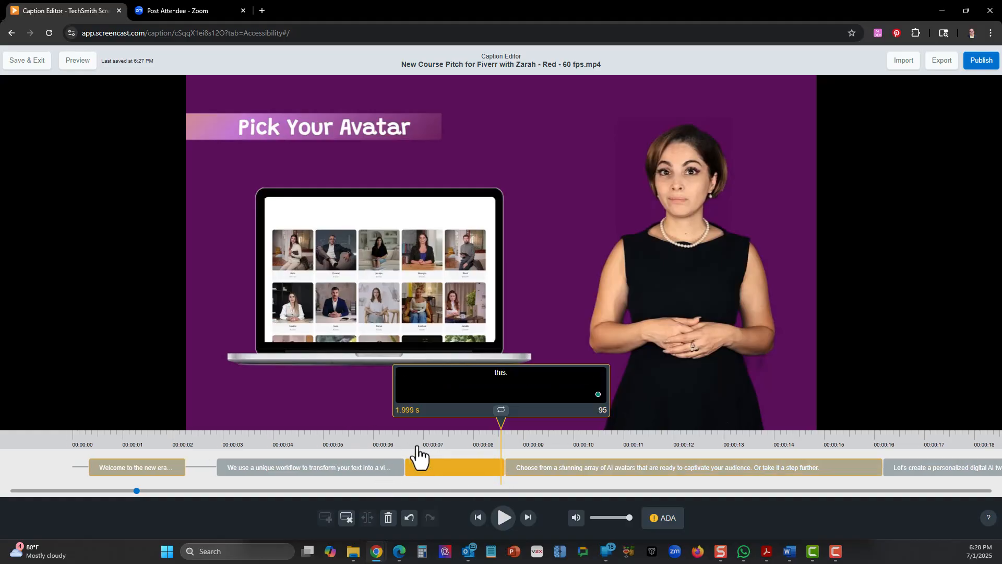
pyautogui.moveTo(494, 455); pyautogui.dragTo(432, 463)
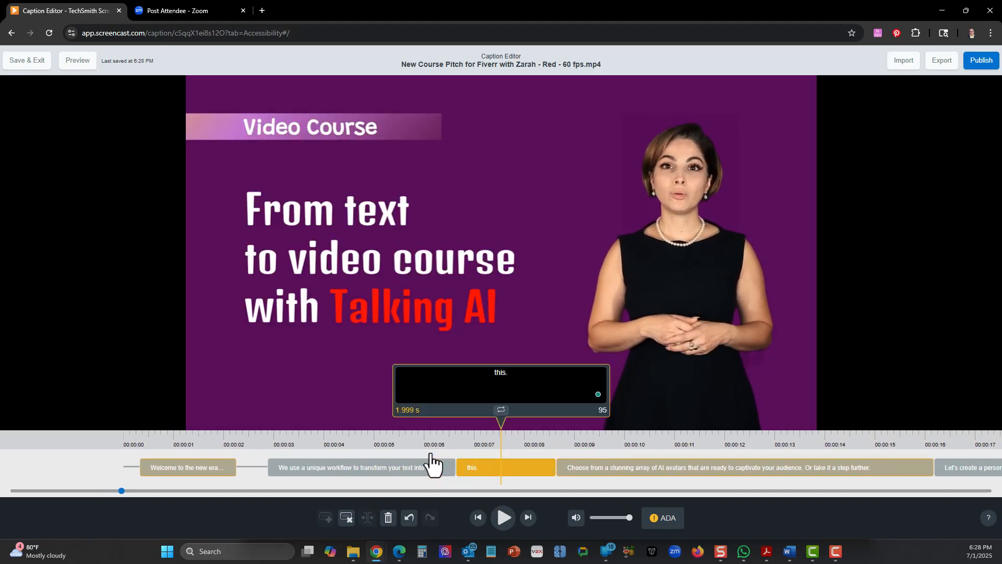
pyautogui.click(790, 467)
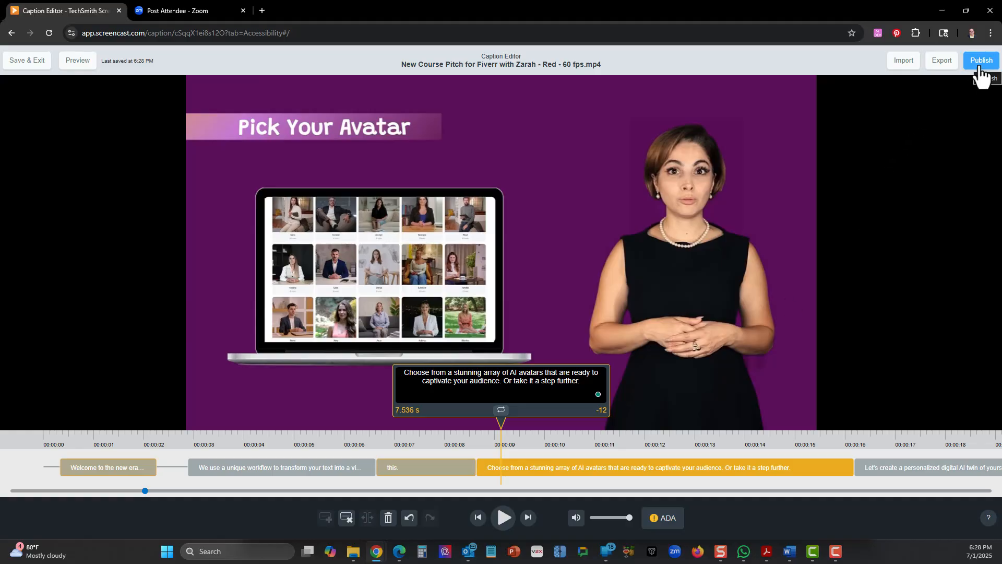
# - Review the file formats for exporting captions without exporting, and save and exit the caption editor
pyautogui.click(942, 65)
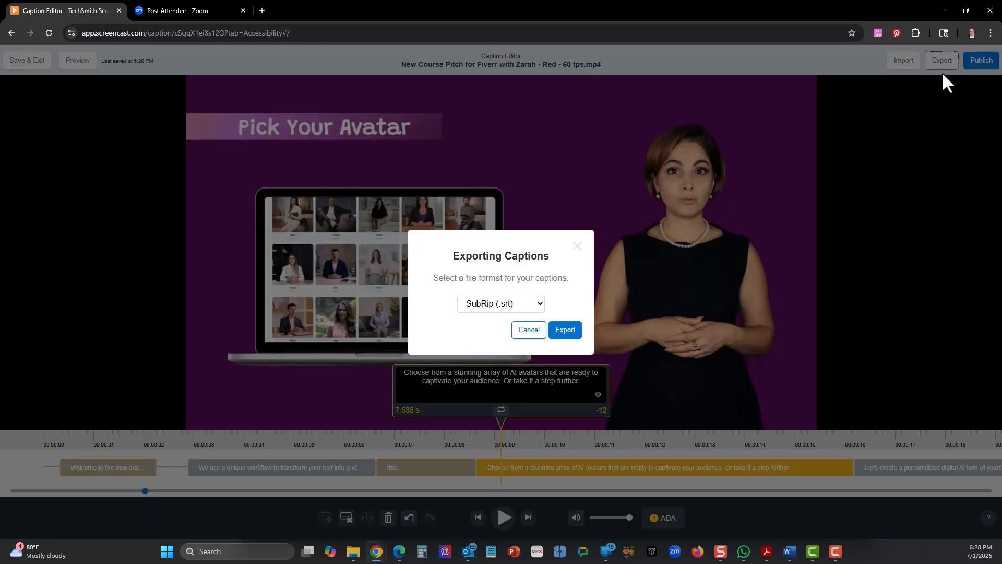
pyautogui.click(530, 306)
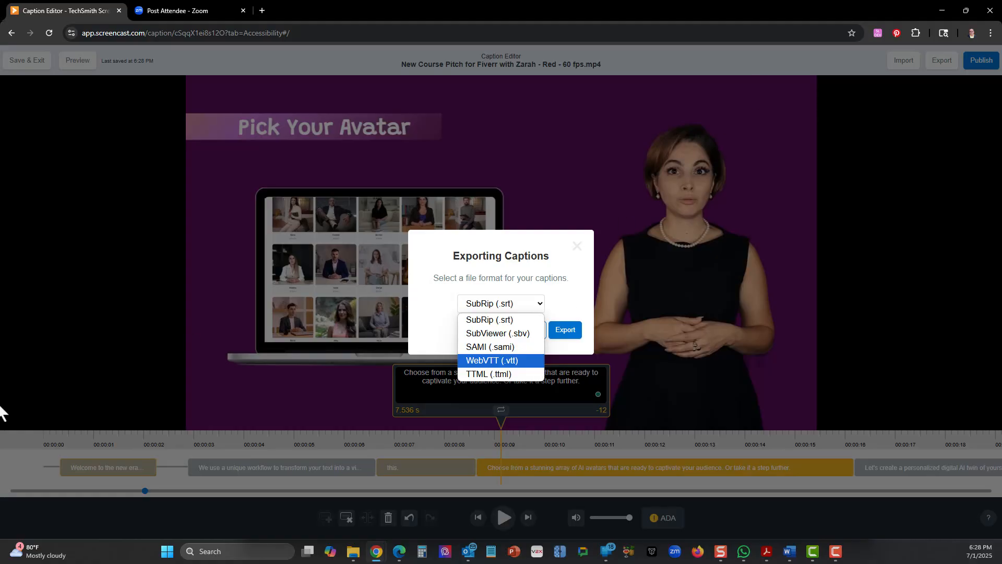
pyautogui.click(645, 441)
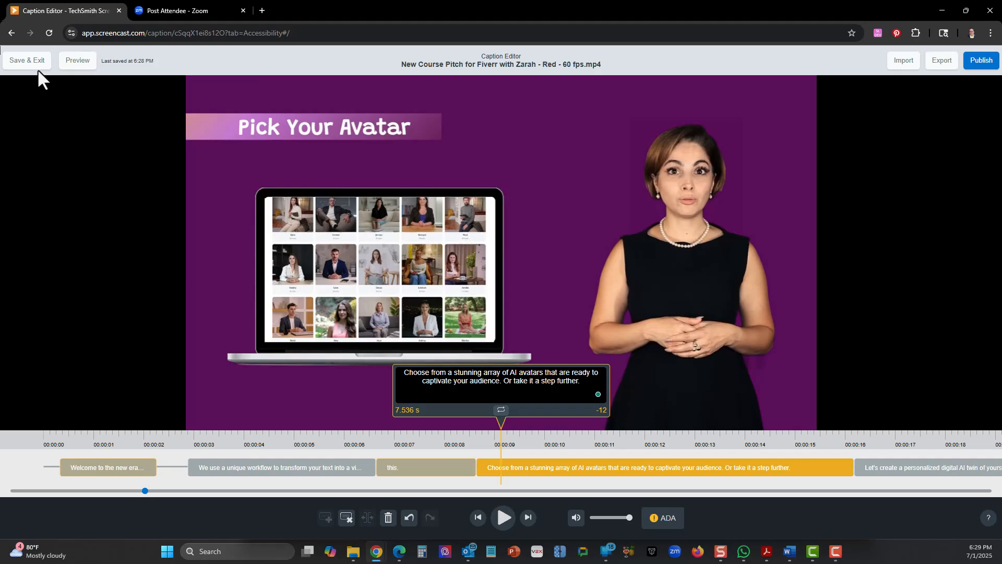
pyautogui.click(11, 64)
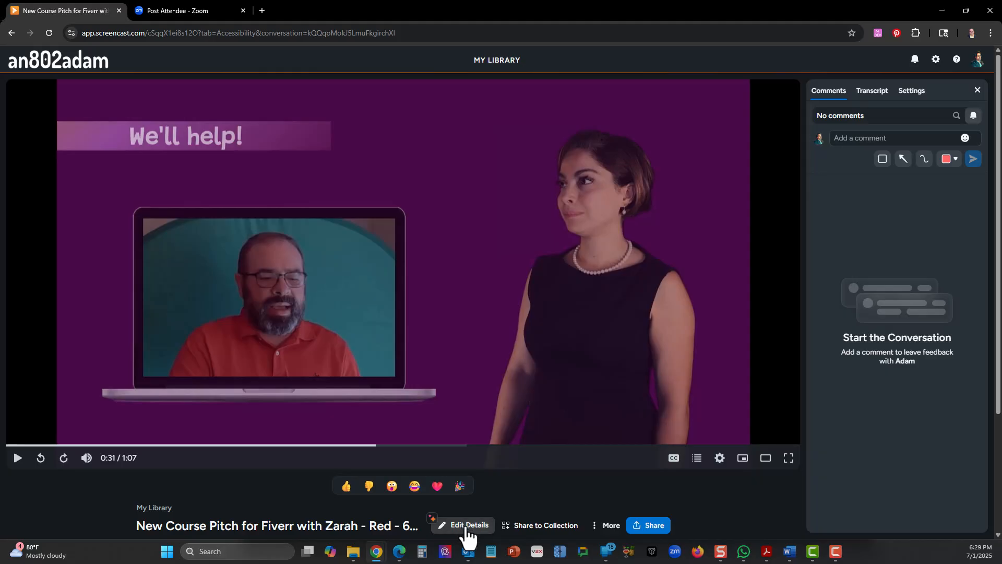
# - View the video's title, description and chapter details without changing them, and open its transcript
pyautogui.click(467, 526)
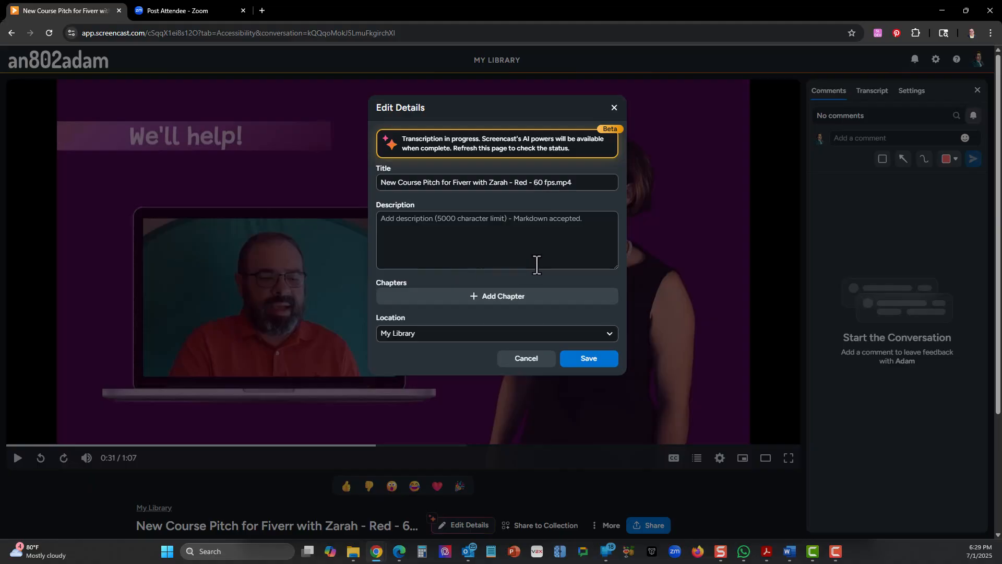
pyautogui.click(527, 360)
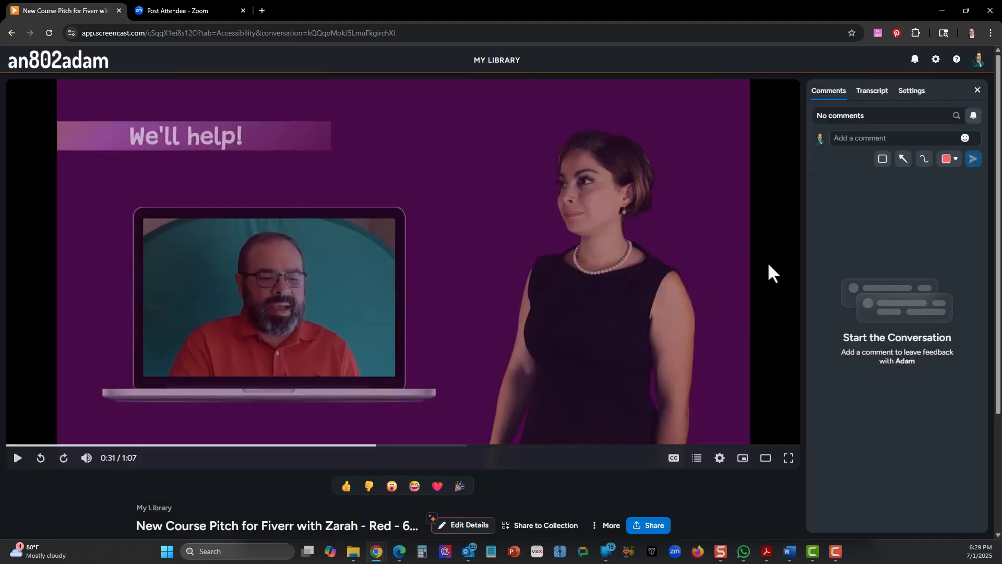
pyautogui.click(866, 94)
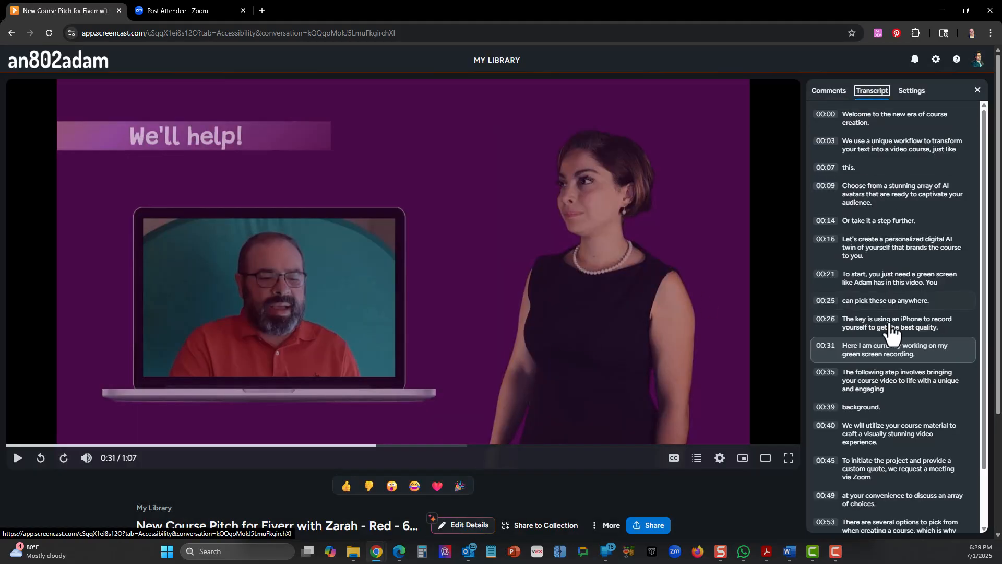
# - Publish the video's draft caption track from its settings
pyautogui.click(912, 92)
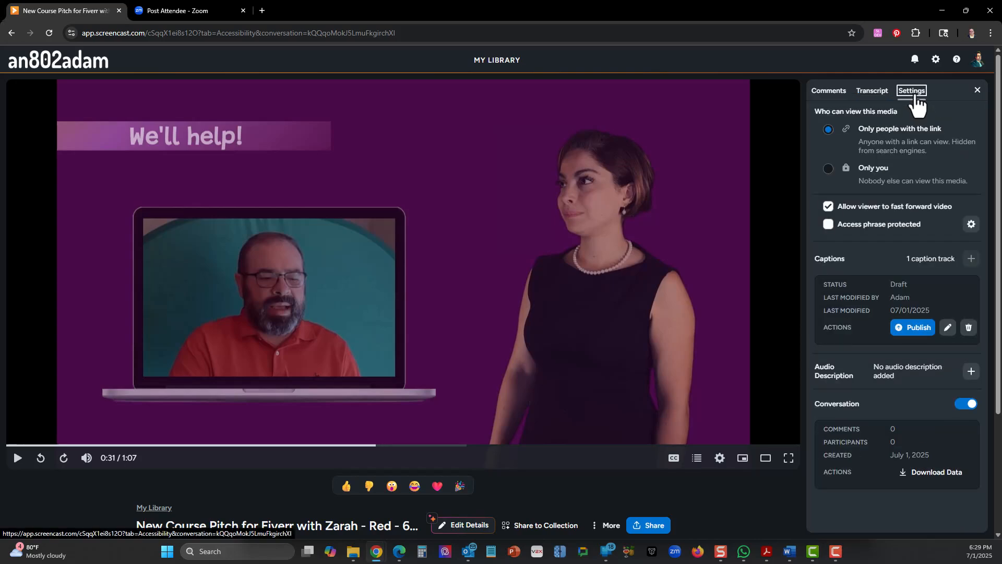
pyautogui.click(918, 328)
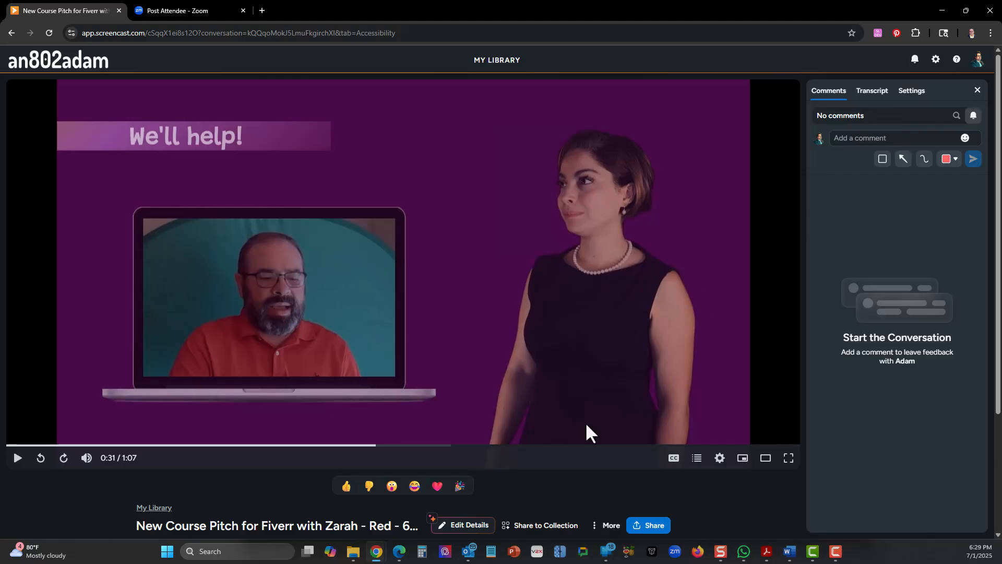
# - Generate the video's title, description and chapters with AI, and save the new details
pyautogui.click(472, 527)
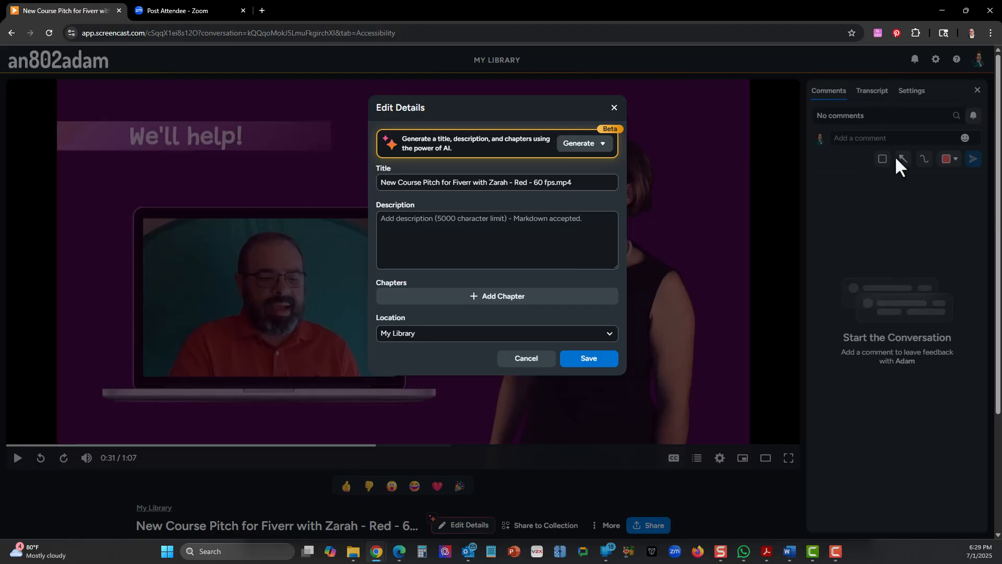
pyautogui.click(587, 150)
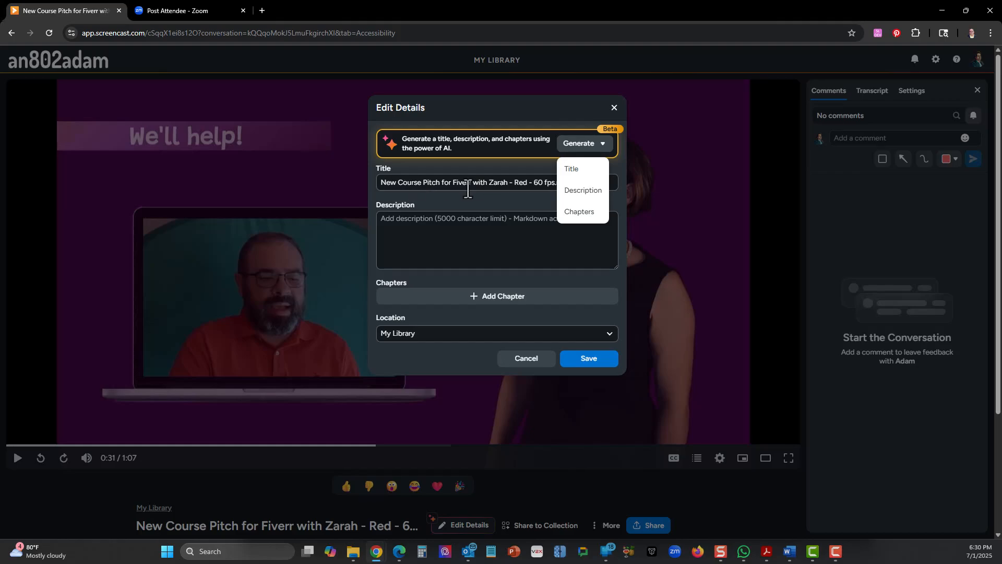
pyautogui.click(573, 178)
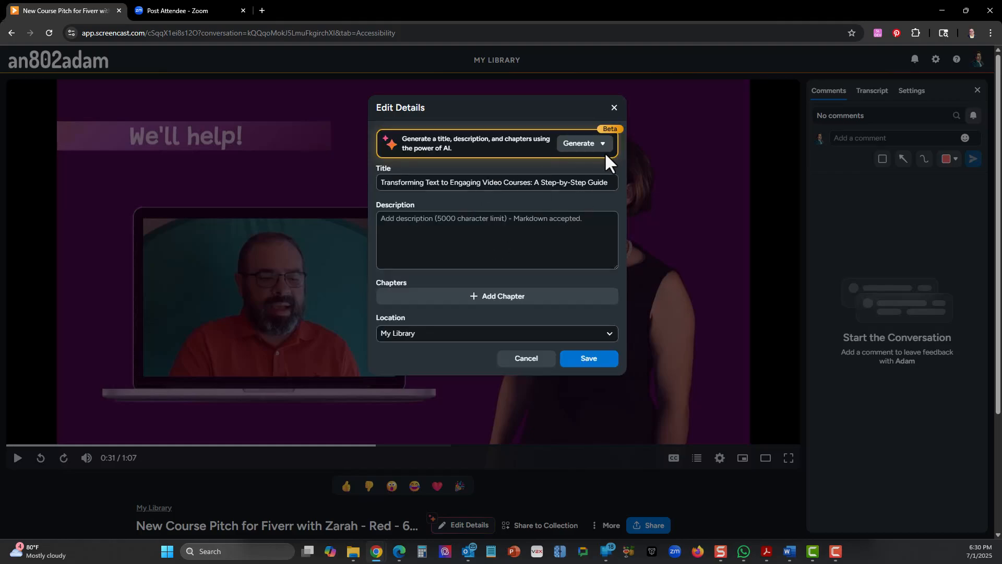
pyautogui.click(584, 144)
pyautogui.click(588, 188)
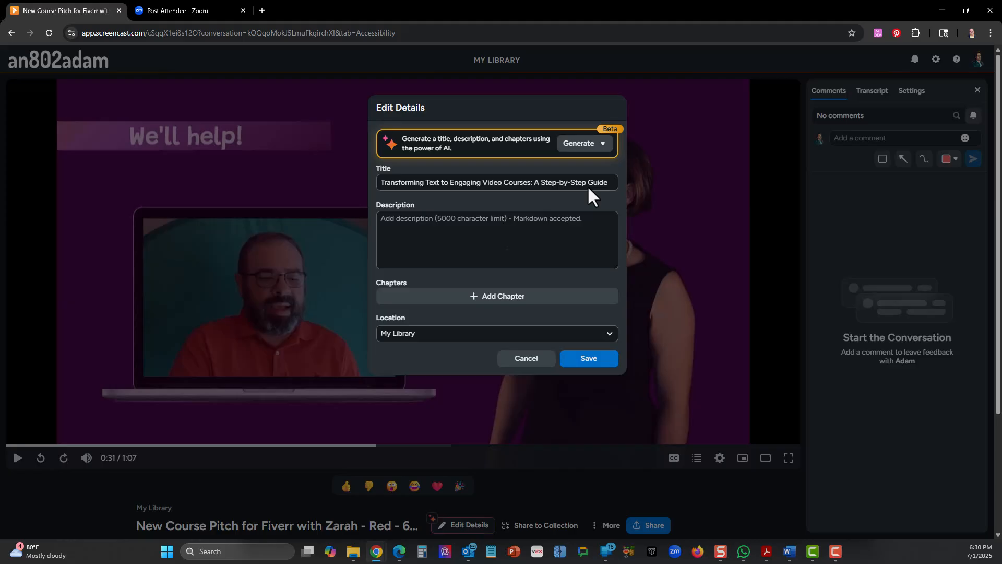
pyautogui.click(587, 144)
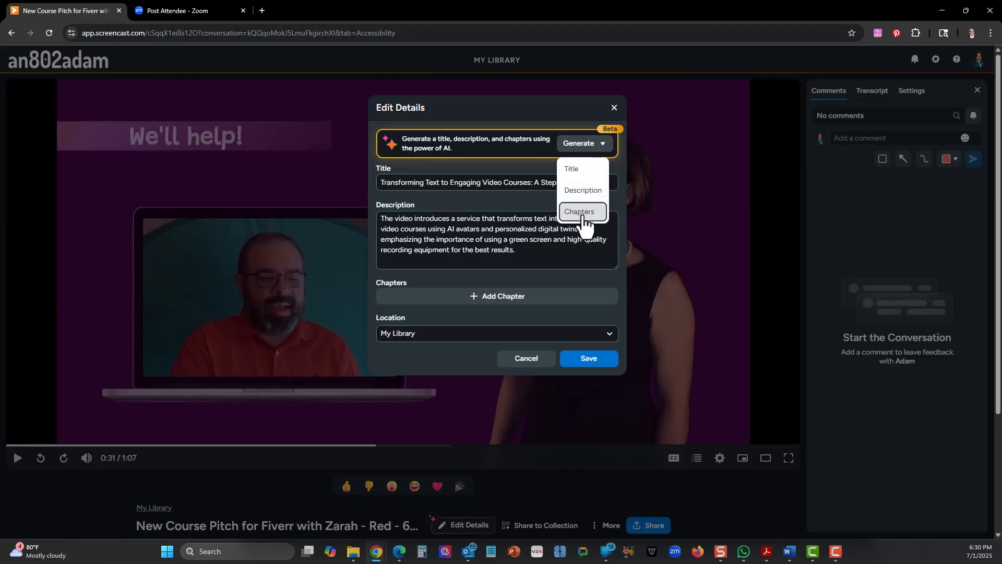
pyautogui.click(580, 212)
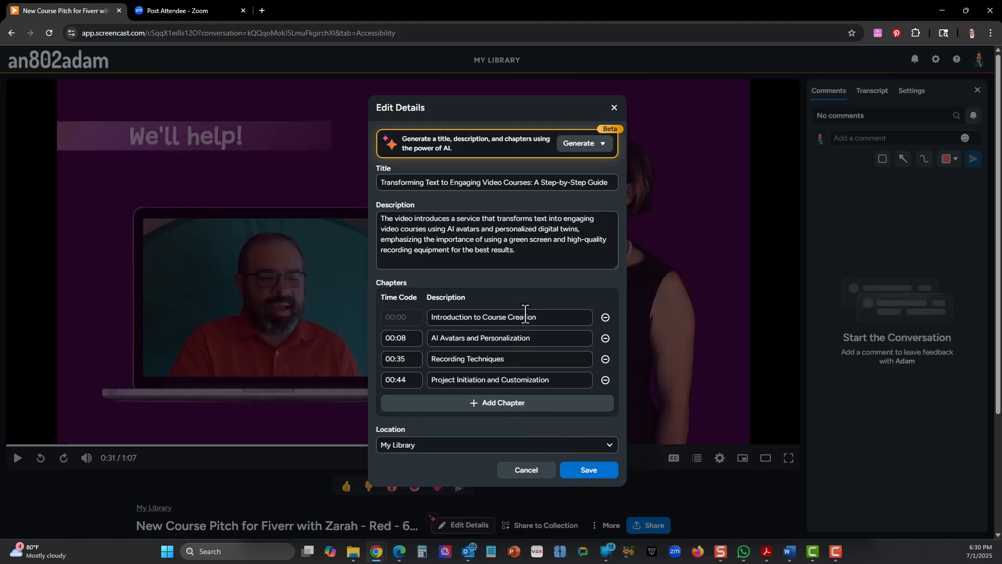
pyautogui.click(588, 470)
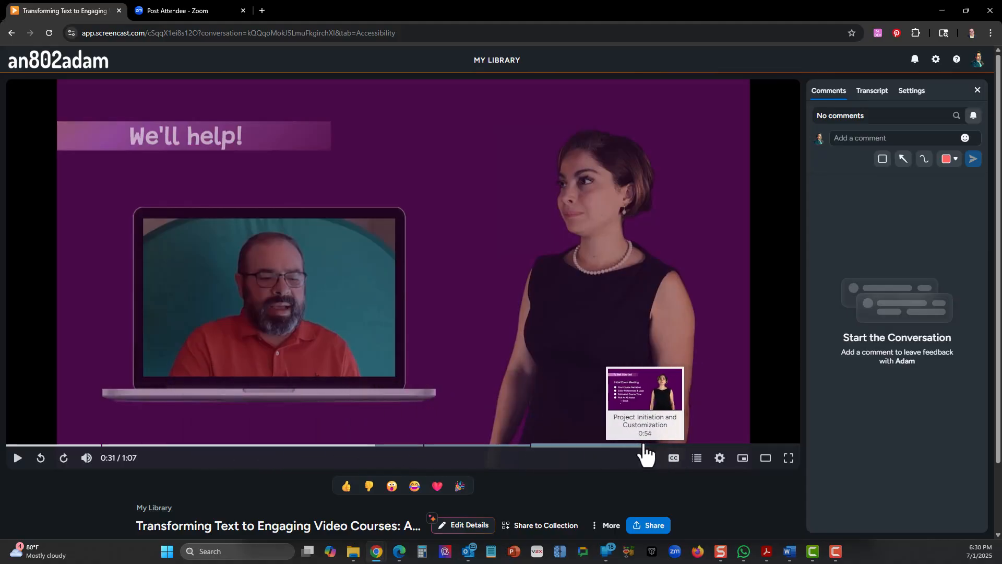
# - Move playback to 0:20 and view the video's link-sharing options without changing them
pyautogui.click(240, 450)
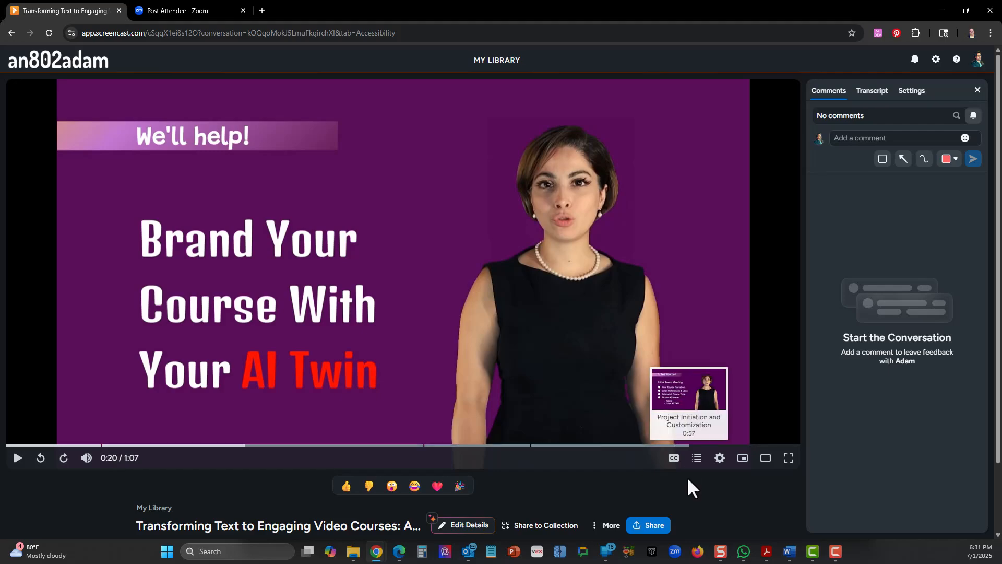
pyautogui.click(657, 525)
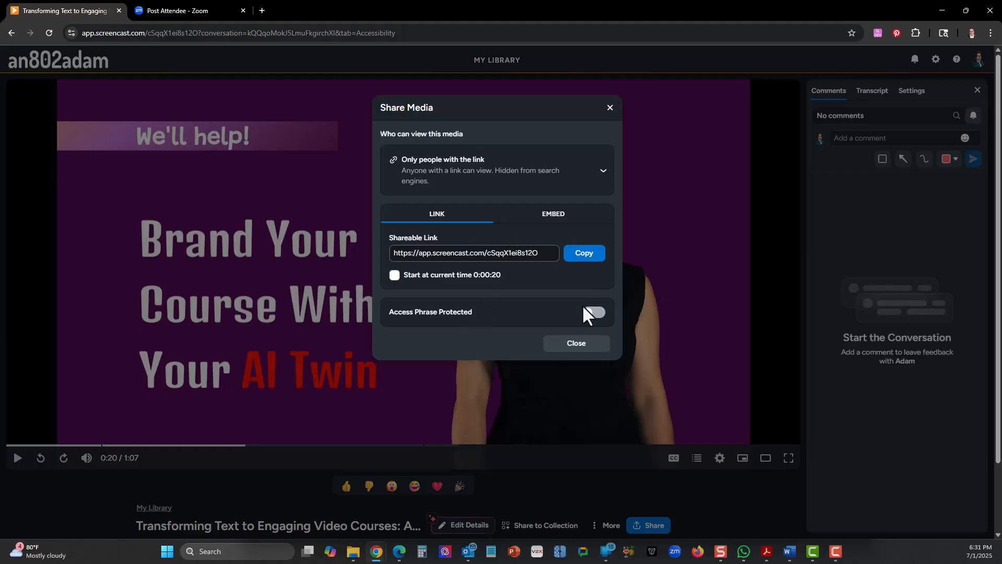
pyautogui.click(576, 344)
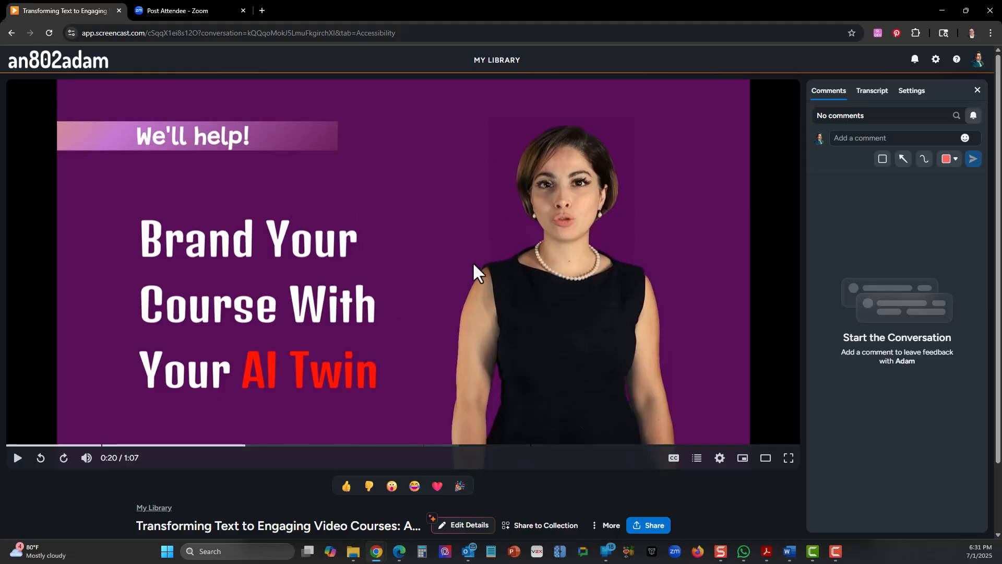
# - Draw a tall rectangle over the left edge of the on-screen text at 0:20 and post the comment "Left align all the text"
pyautogui.click(882, 159)
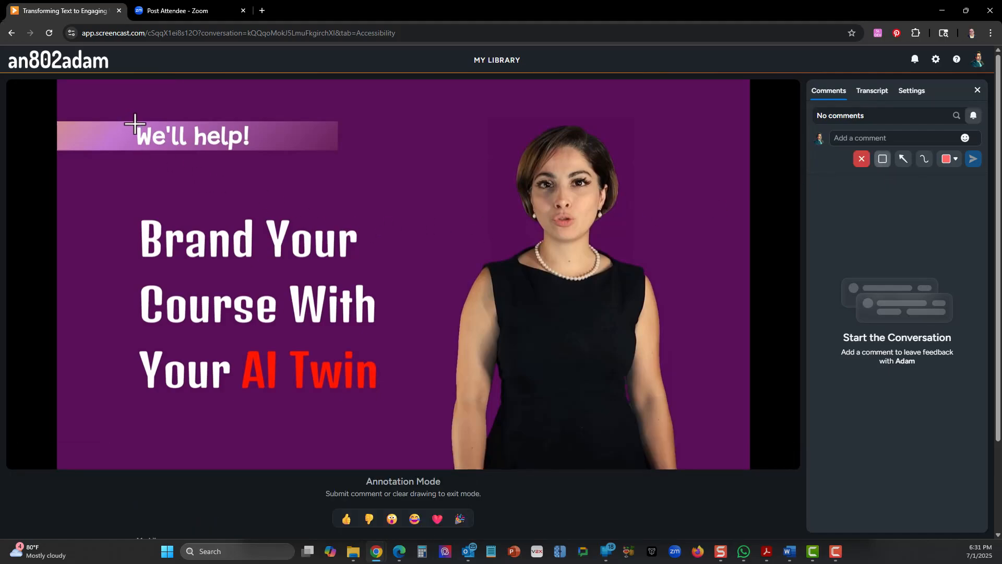
pyautogui.moveTo(135, 123)
pyautogui.mouseDown()
pyautogui.moveTo(168, 254)
pyautogui.moveTo(242, 386)
pyautogui.moveTo(349, 386)
pyautogui.moveTo(170, 394)
pyautogui.moveTo(199, 393)
pyautogui.moveTo(188, 393)
pyautogui.mouseUp()
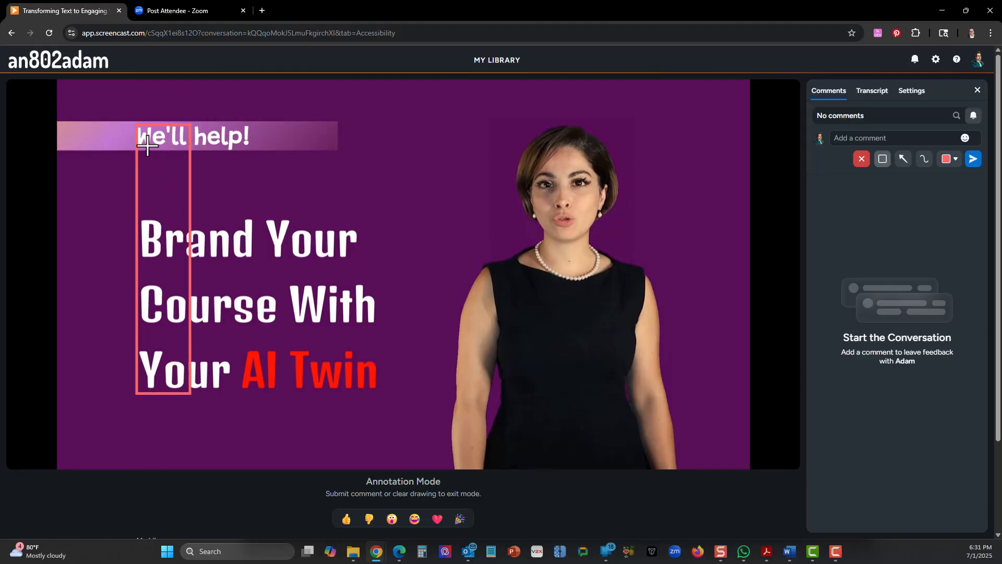
pyautogui.click(856, 139)
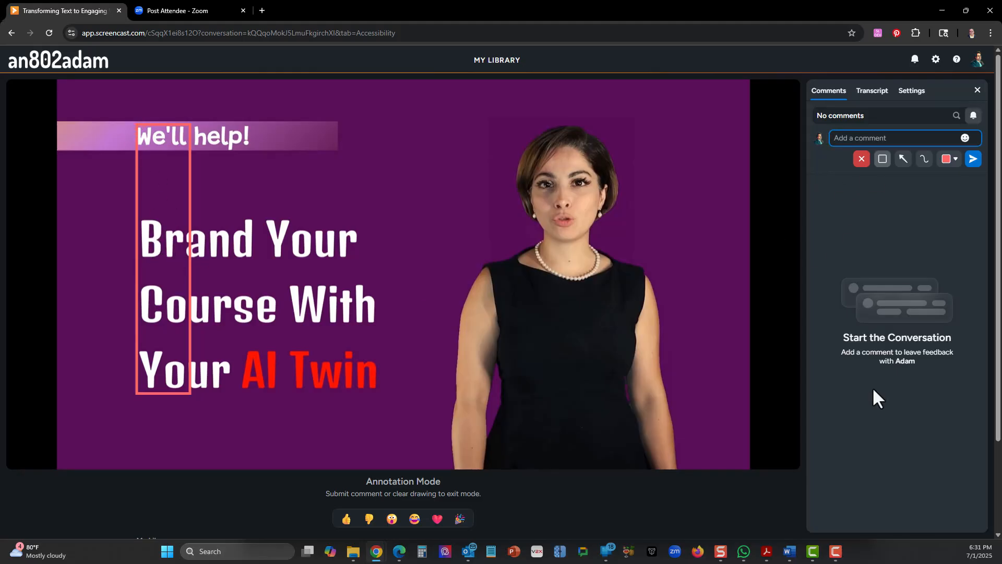
pyautogui.write('Lef')
pyautogui.write('l the text')
pyautogui.press('Return')
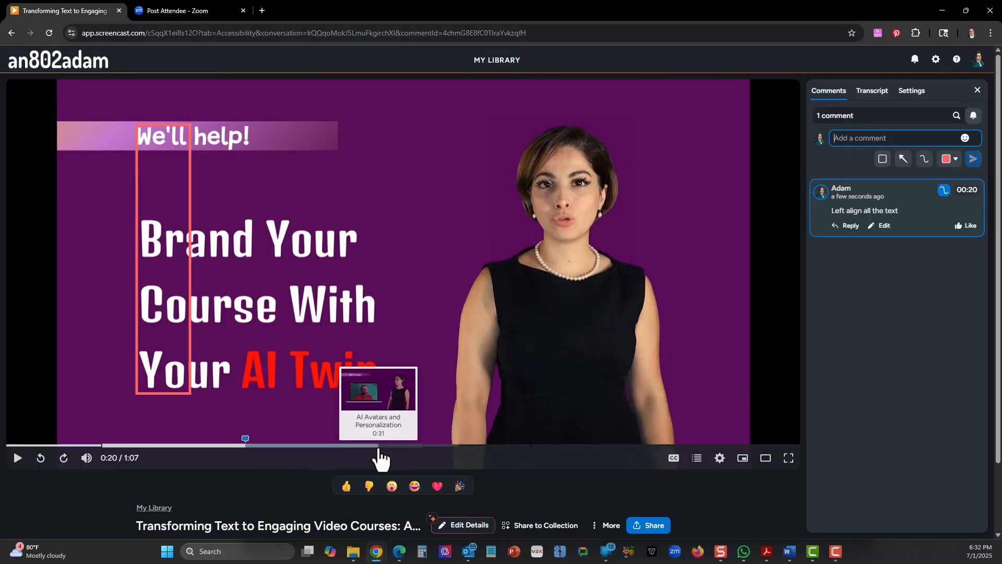
# - At 0:34, draw an arrow pointing to the laptop screen's upper-right corner and post the comment "Use other green screen source video"
pyautogui.click(379, 445)
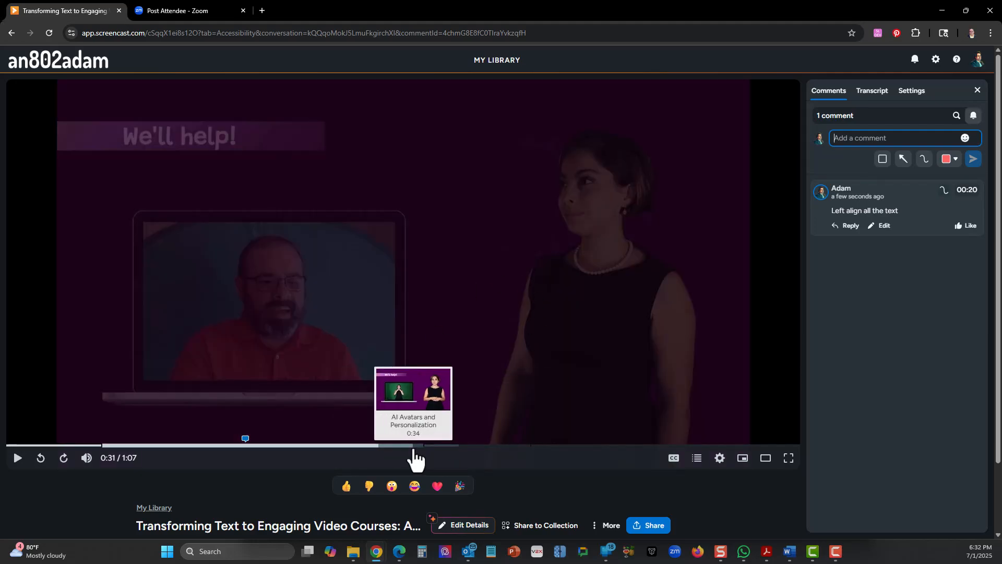
pyautogui.click(414, 449)
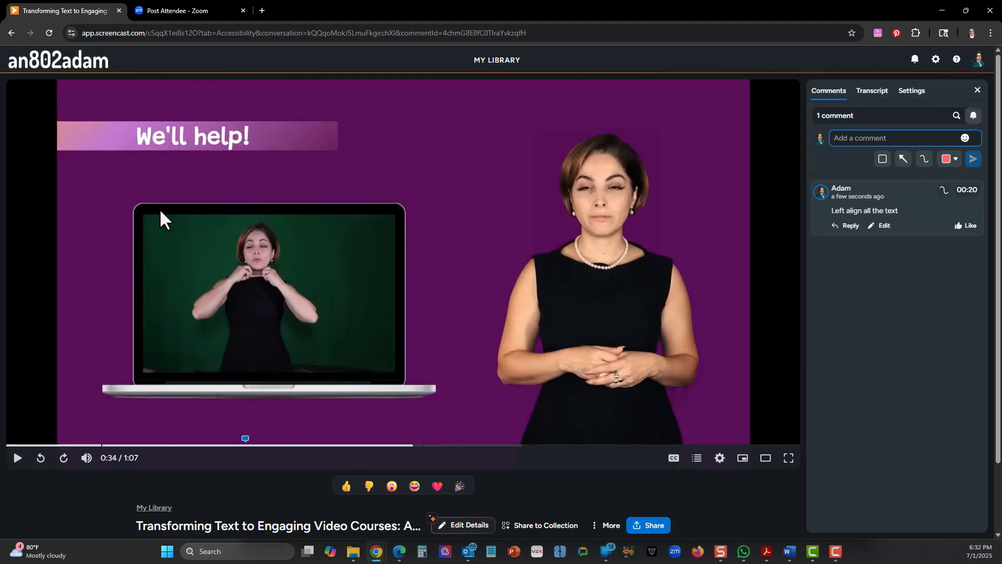
pyautogui.click(903, 159)
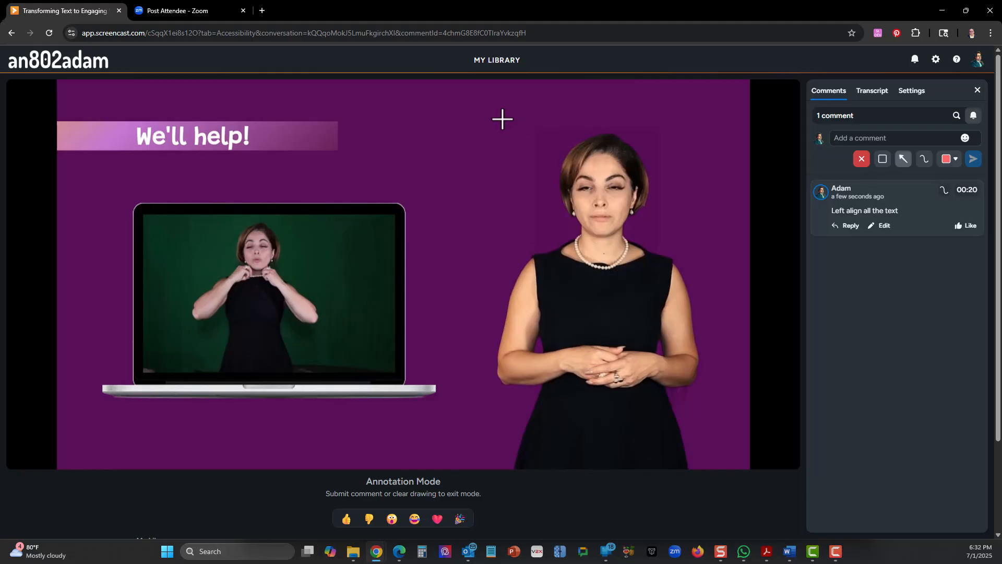
pyautogui.moveTo(503, 117); pyautogui.dragTo(382, 214)
pyautogui.click(873, 138)
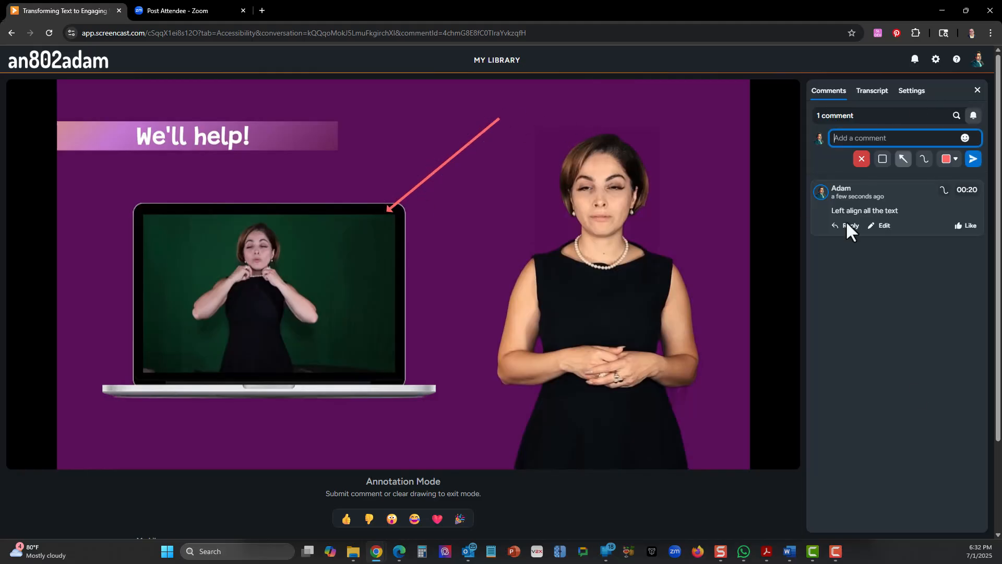
pyautogui.write('Use o')
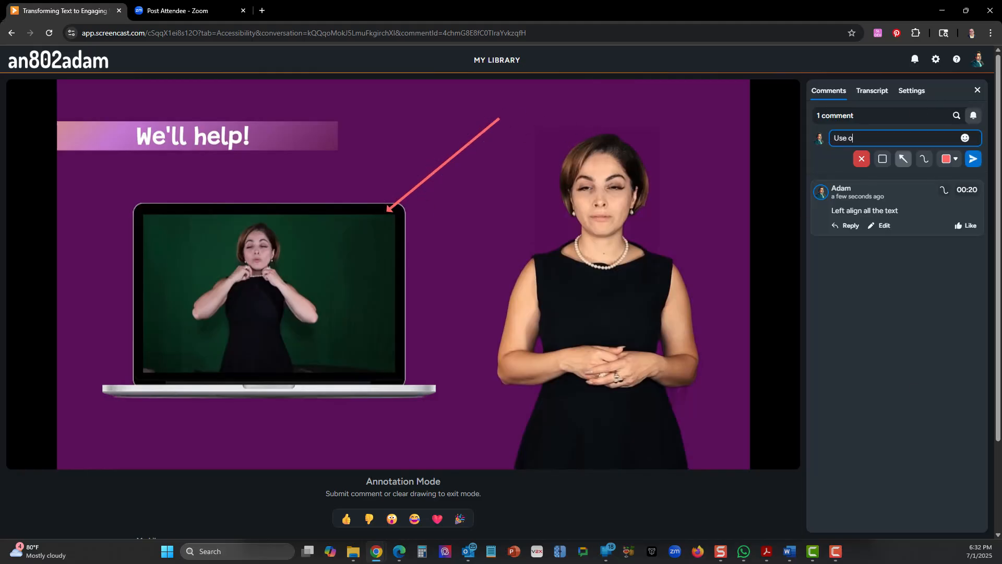
pyautogui.write('ther green screen source video')
pyautogui.press('Return')
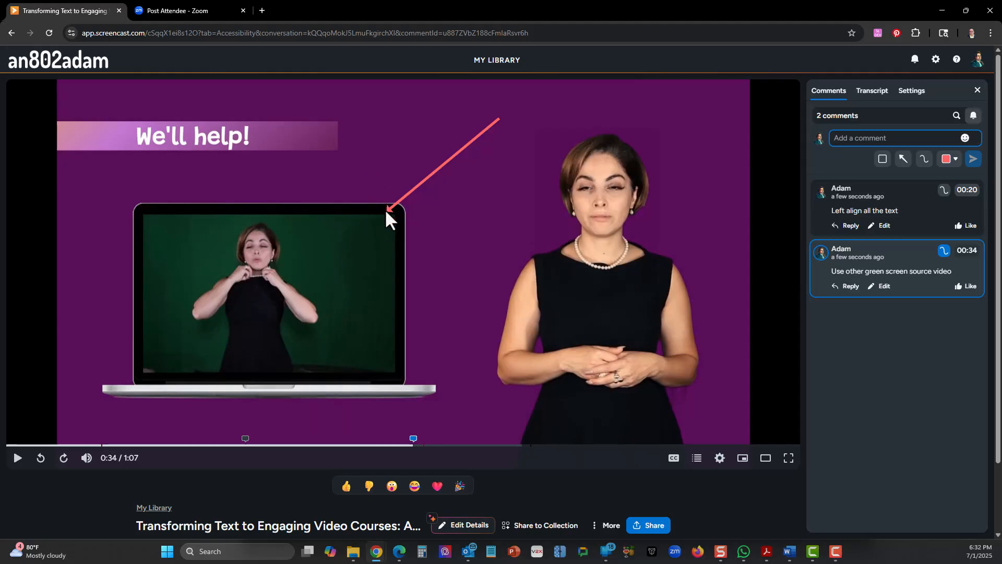
# - Review the annotated frames of both comments, and look over the video's settings and transcript before returning to the comments
pyautogui.click(923, 215)
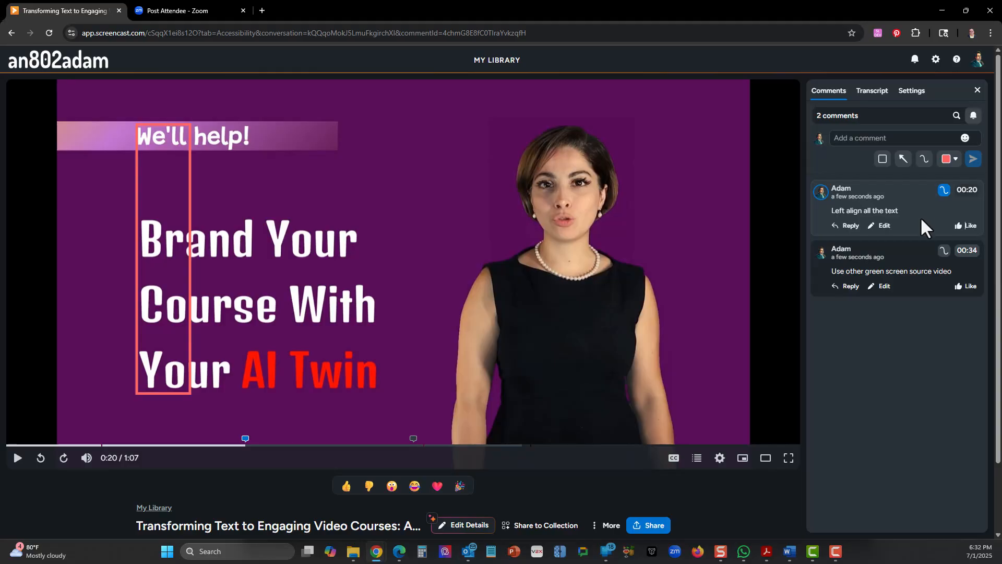
pyautogui.click(909, 271)
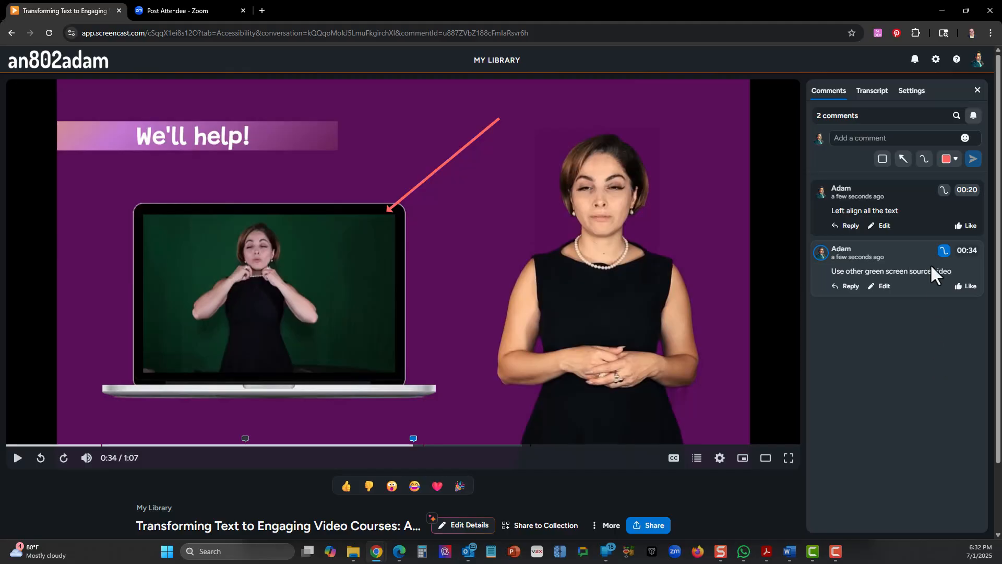
pyautogui.click(913, 92)
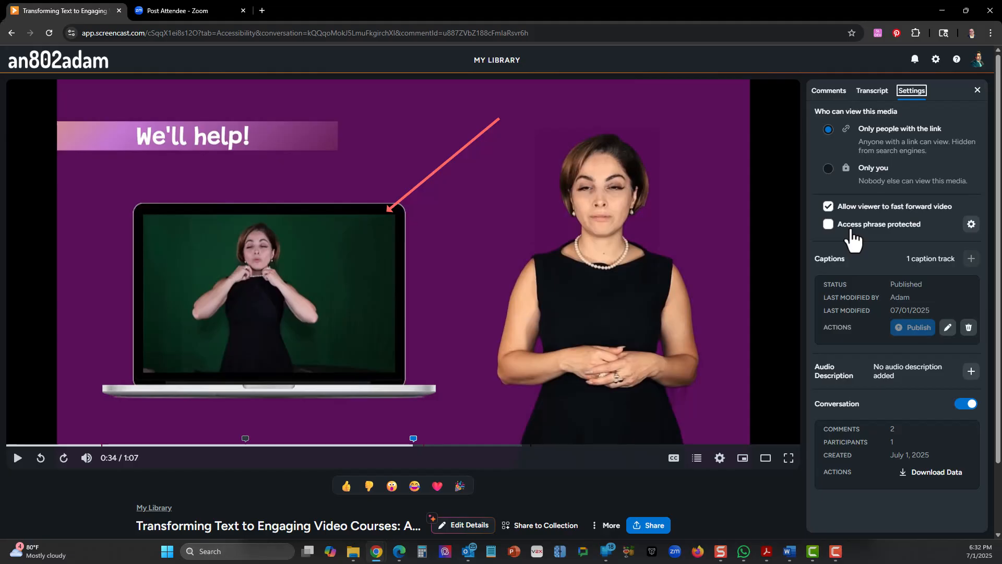
pyautogui.click(870, 92)
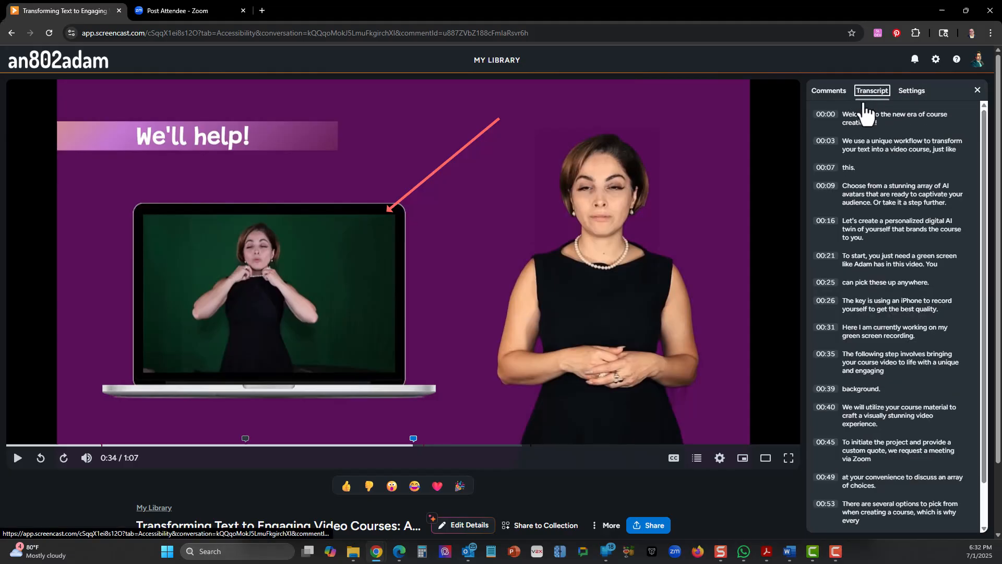
pyautogui.click(830, 92)
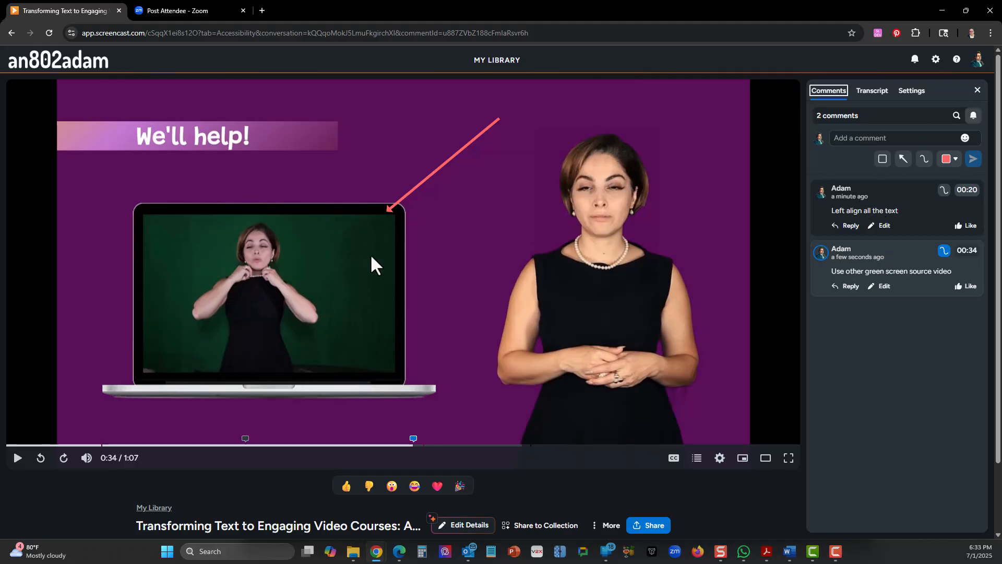
# - Delete the "Left align all the text" comment at 0:20
pyautogui.click(868, 212)
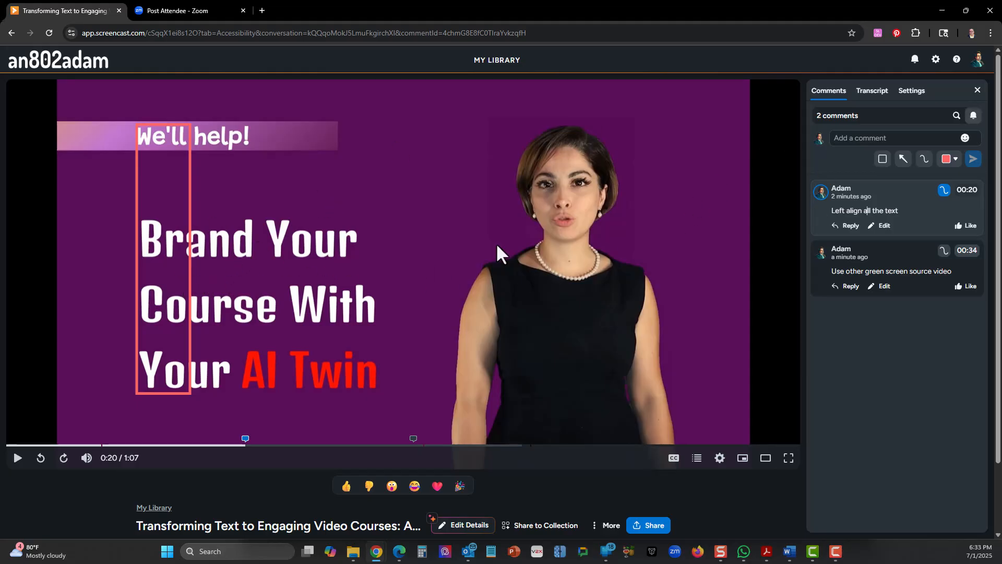
pyautogui.click(881, 228)
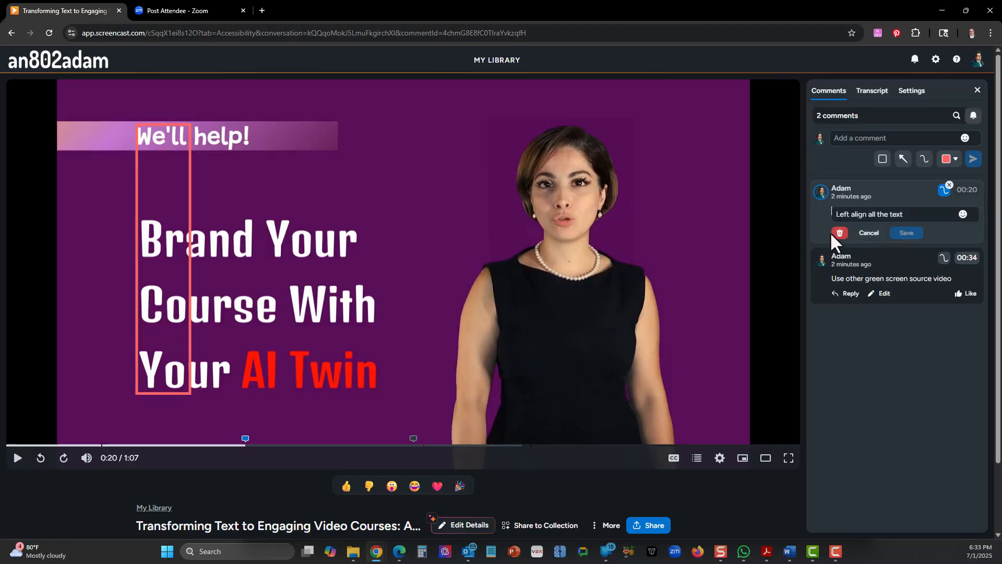
pyautogui.click(840, 233)
pyautogui.click(544, 320)
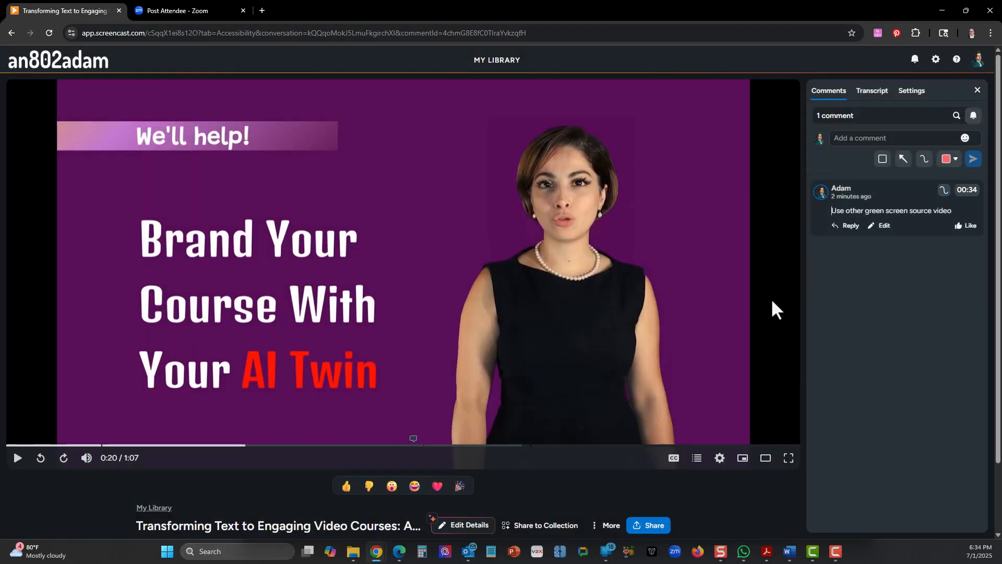
# - Open a reply to the "Use other green screen source video" comment without writing one, and delete that comment
pyautogui.click(851, 228)
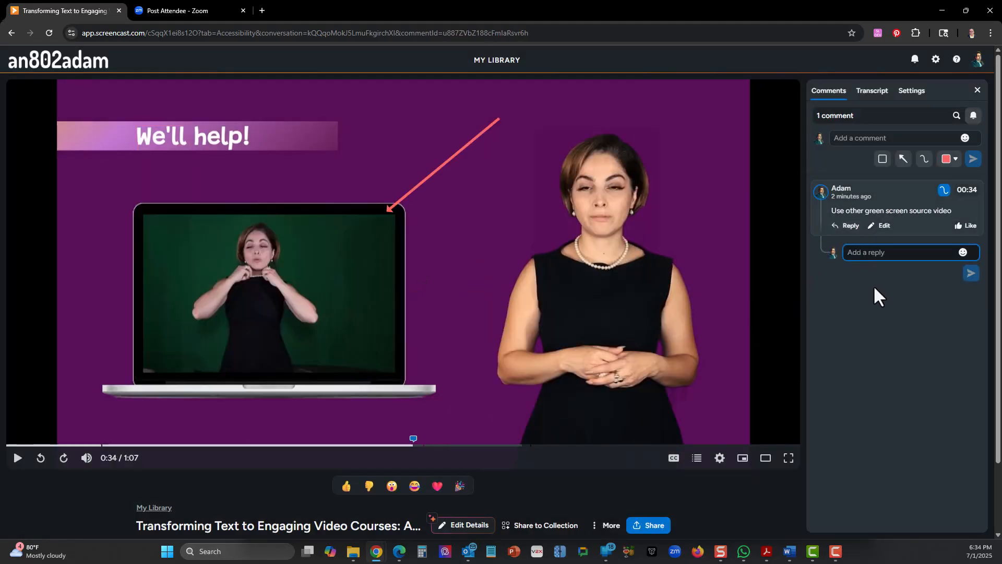
pyautogui.click(882, 227)
pyautogui.click(839, 233)
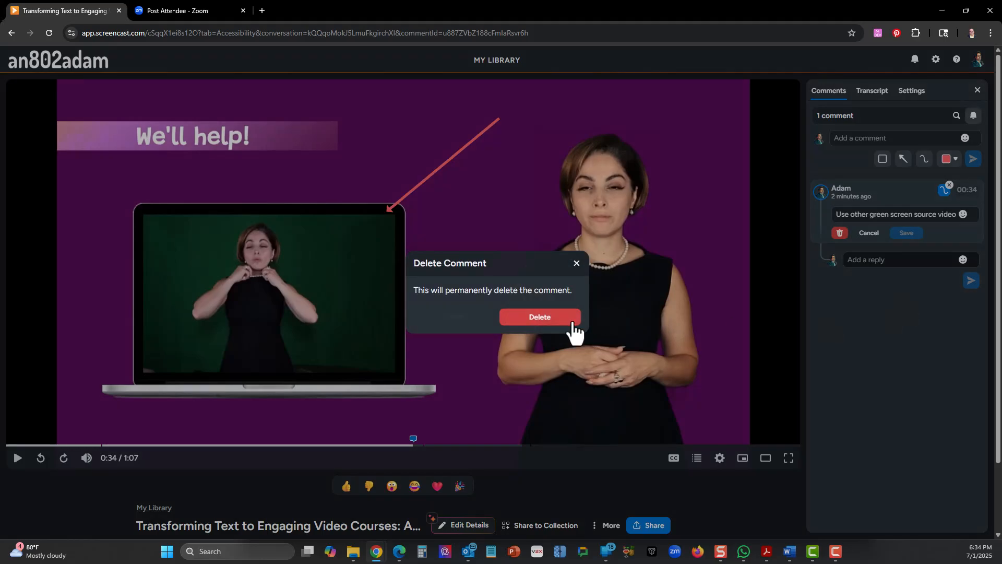
pyautogui.click(532, 319)
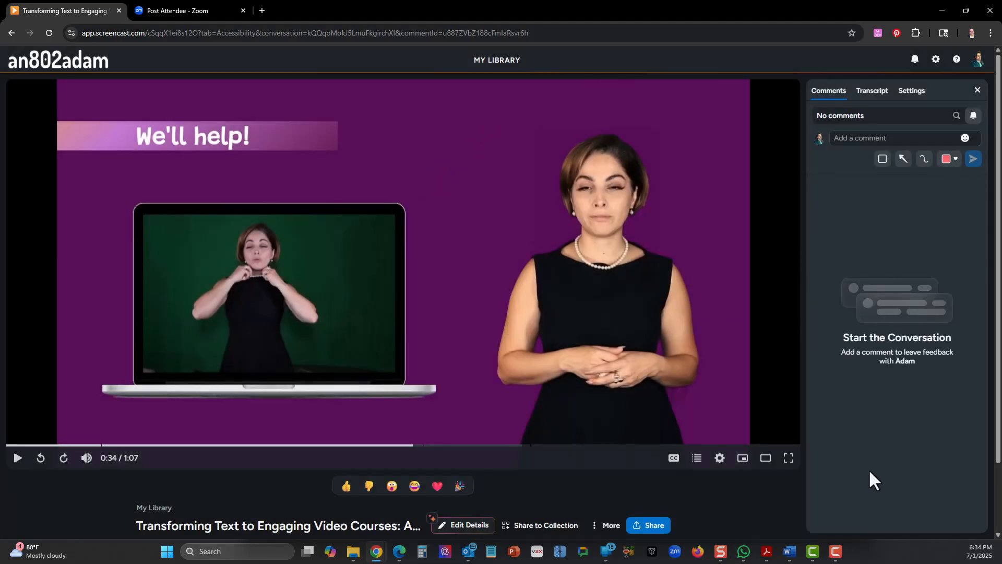
pyautogui.scroll(-2, 723, 513)
pyautogui.scroll(2, 725, 515)
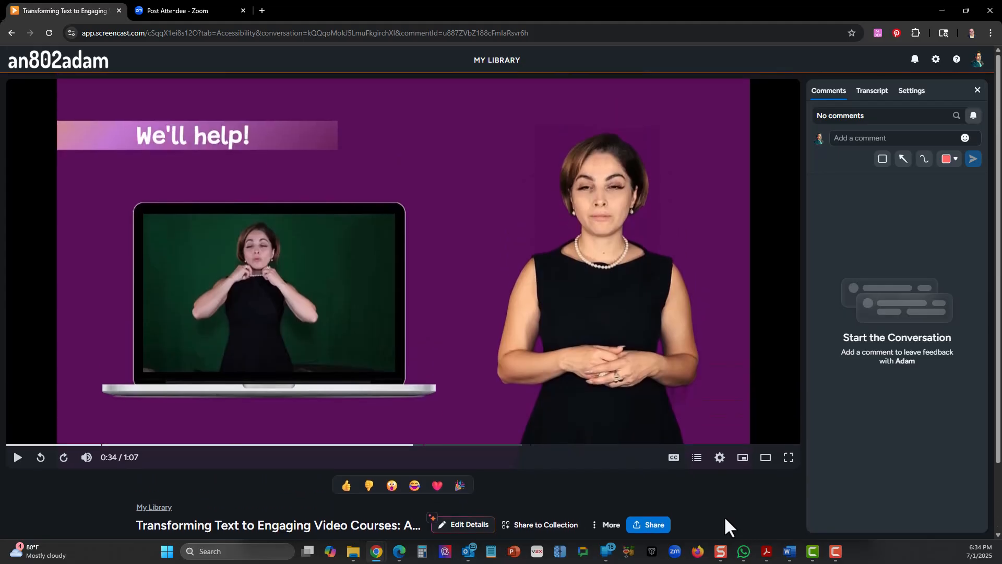